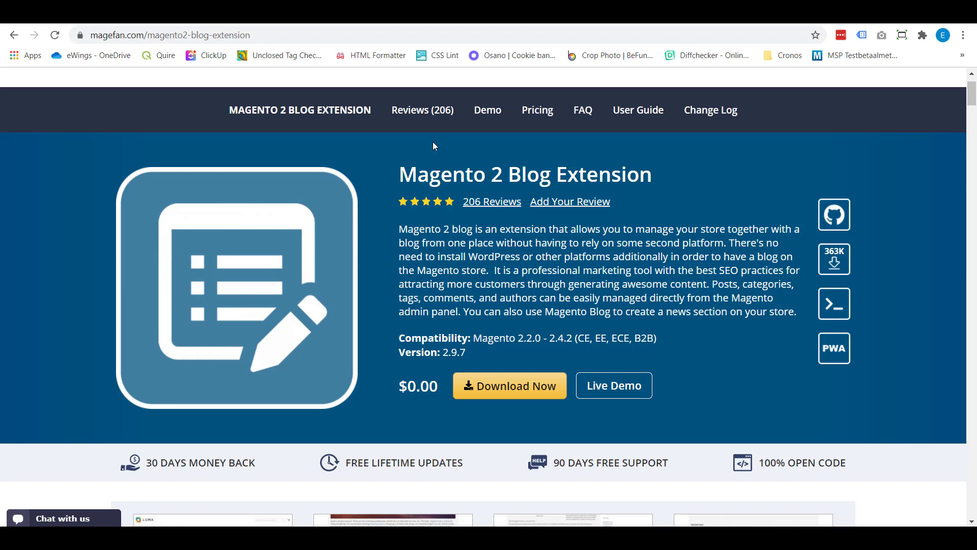
# Open the Improdent blog overview and examine the post's title, publication date, categories, tags, excerpt and read-more link
pyautogui.click(346, 12)
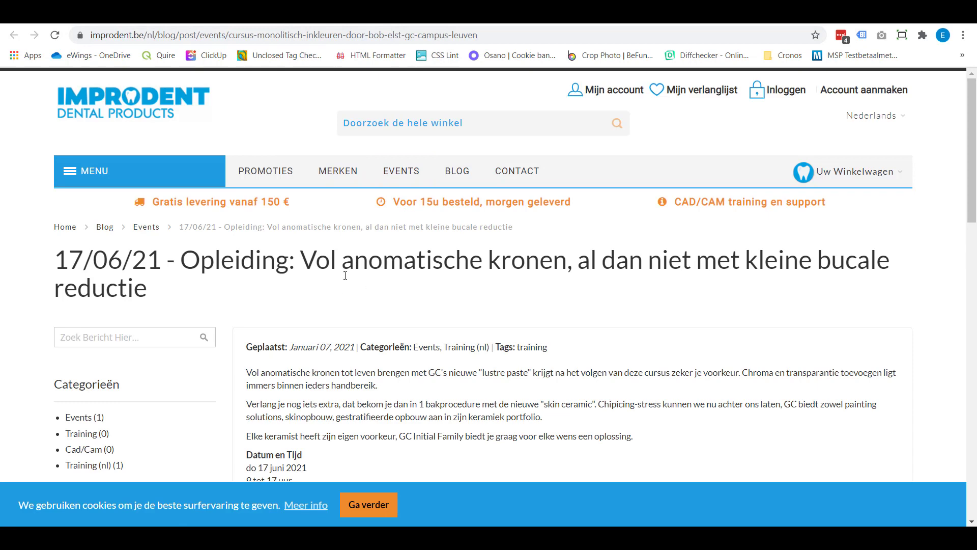
pyautogui.click(456, 182)
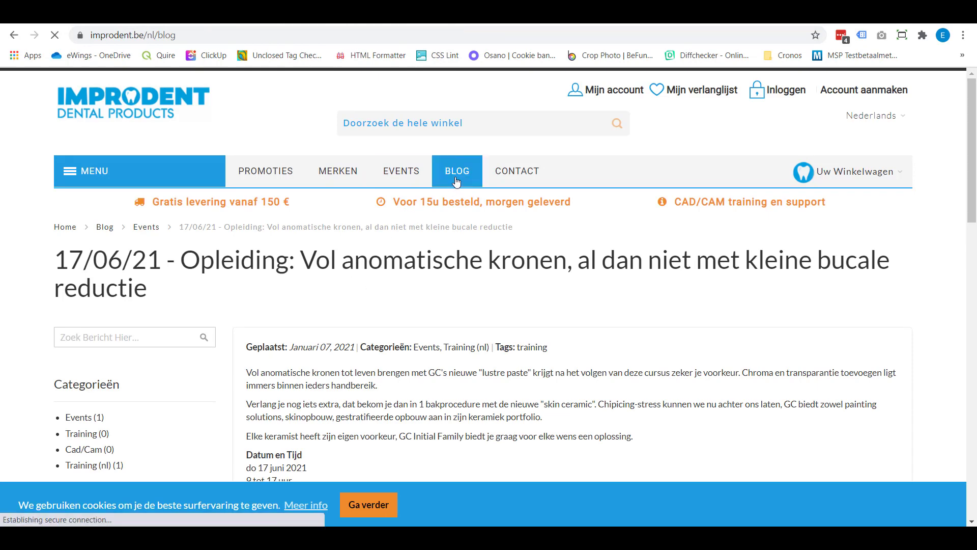
pyautogui.scroll(-1, 474, 239)
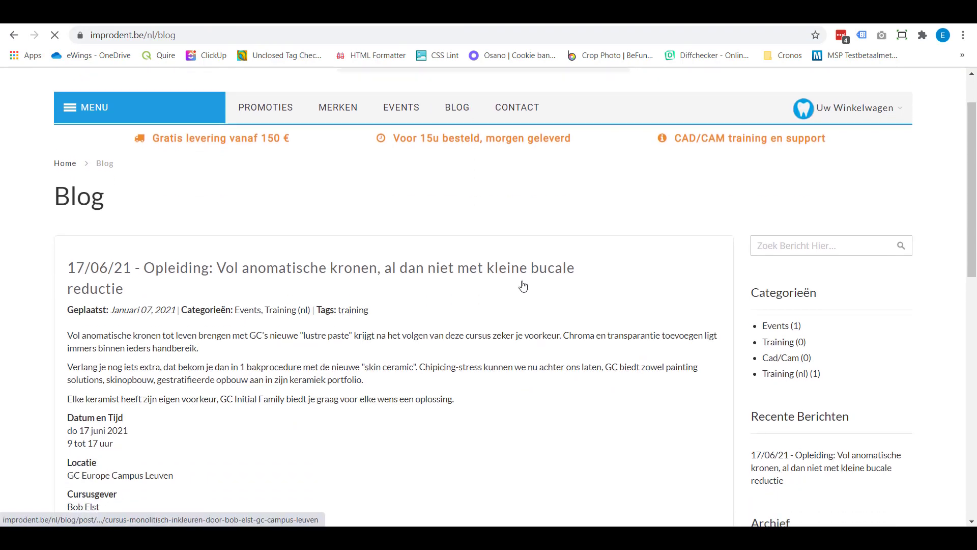
pyautogui.scroll(-2, 419, 207)
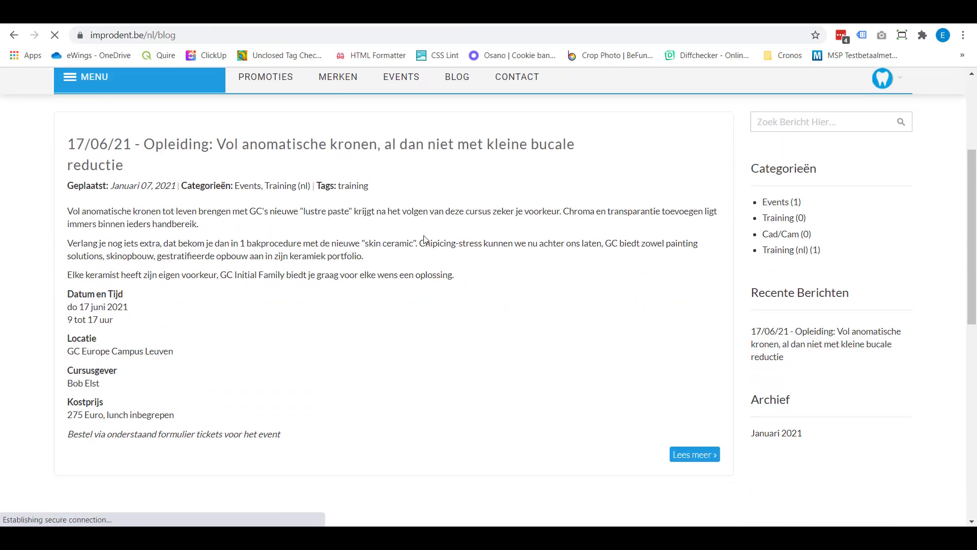
pyautogui.scroll(1, 320, 289)
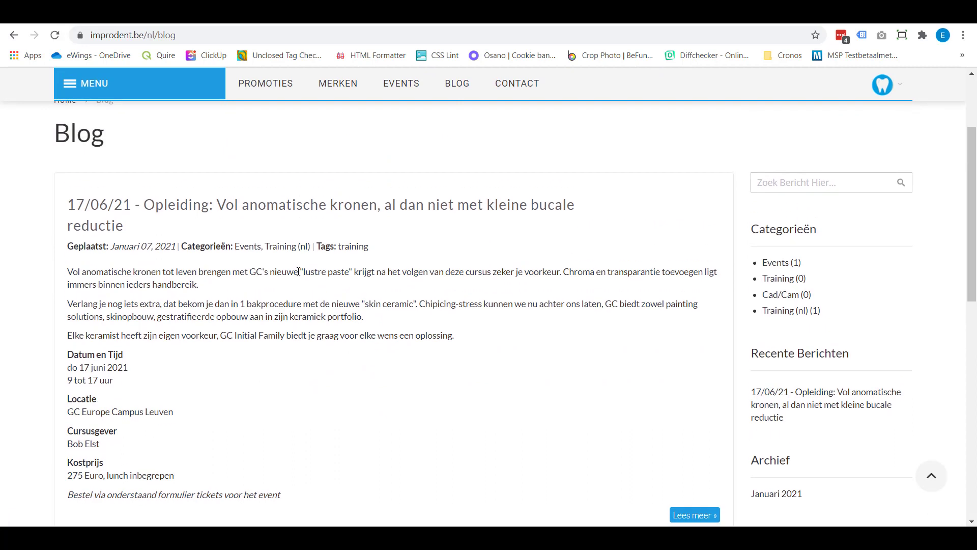
pyautogui.scroll(-1, 293, 229)
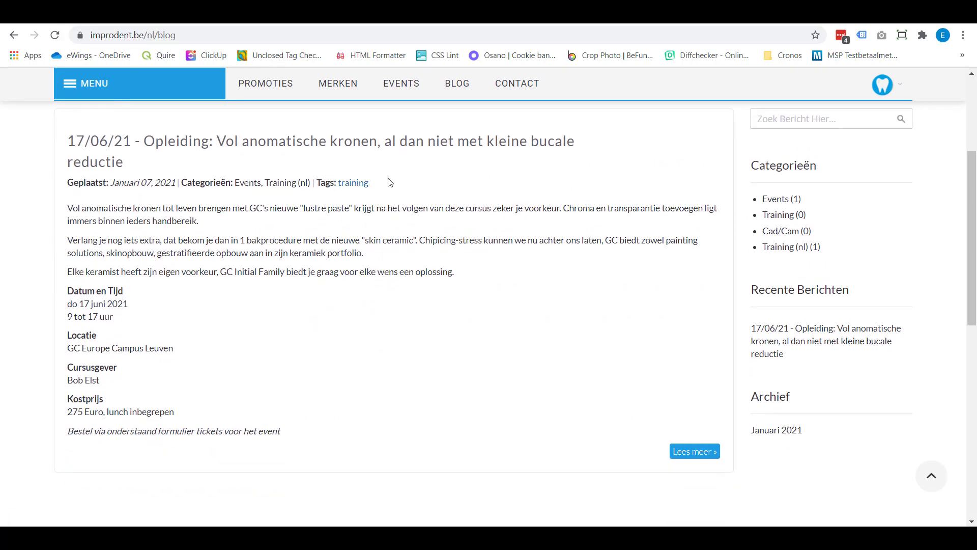
pyautogui.scroll(1, 393, 195)
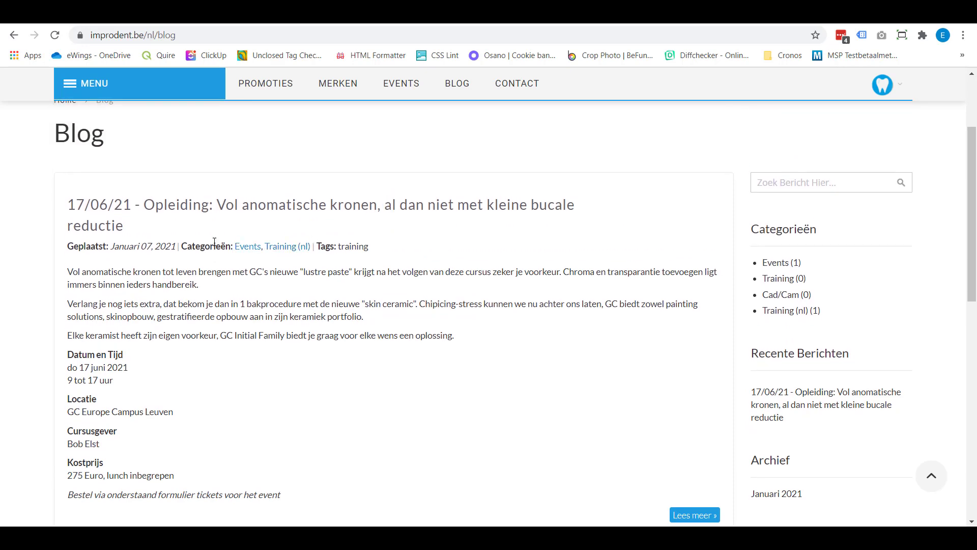
pyautogui.click(190, 205)
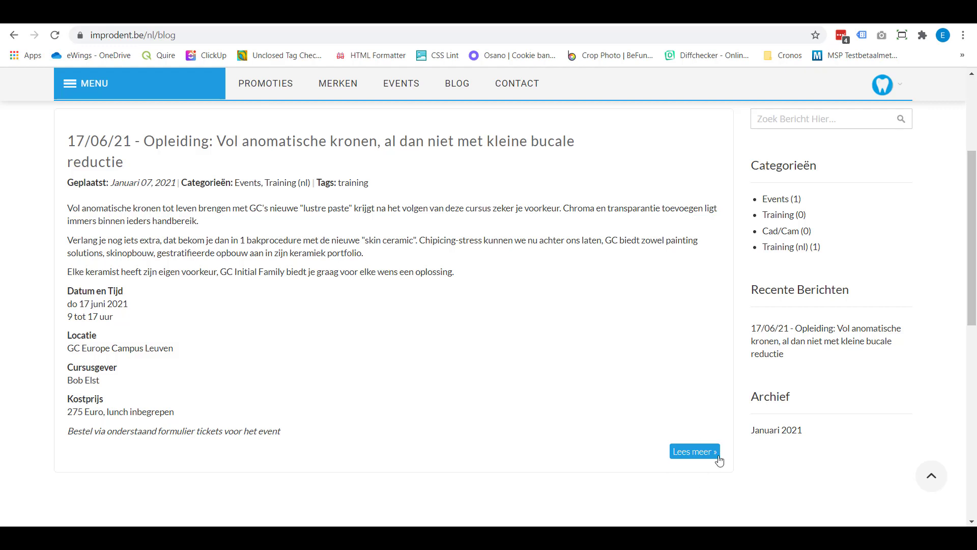
pyautogui.scroll(1, 322, 332)
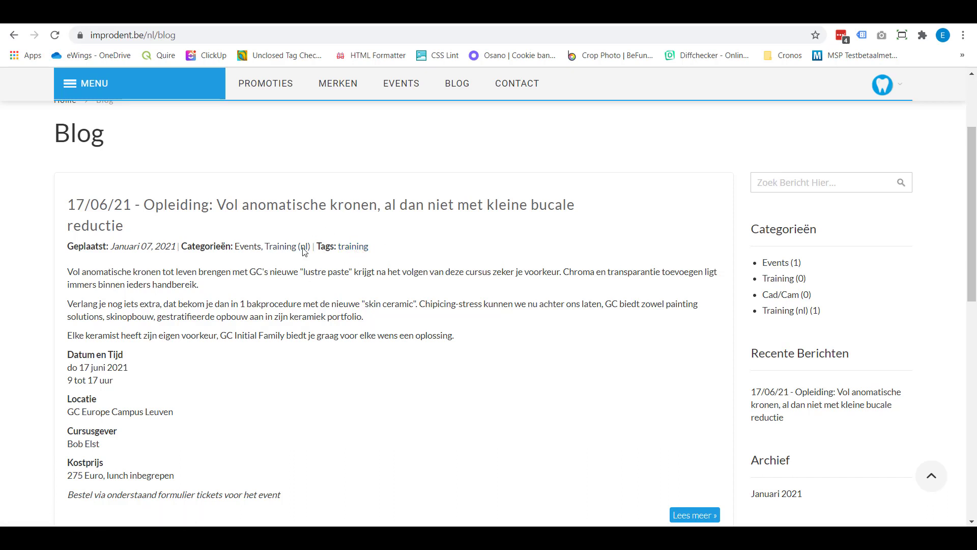
pyautogui.scroll(-1, 334, 371)
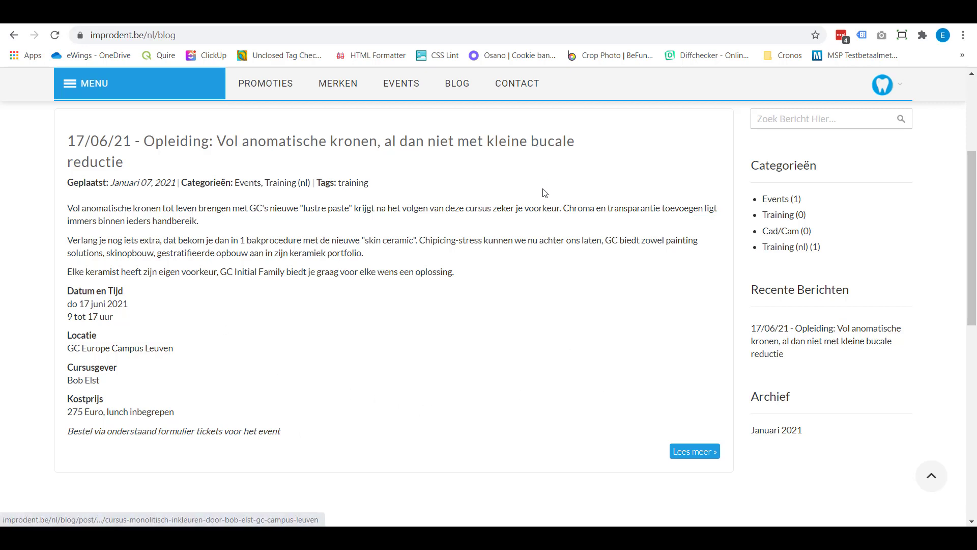
pyautogui.scroll(1, 529, 208)
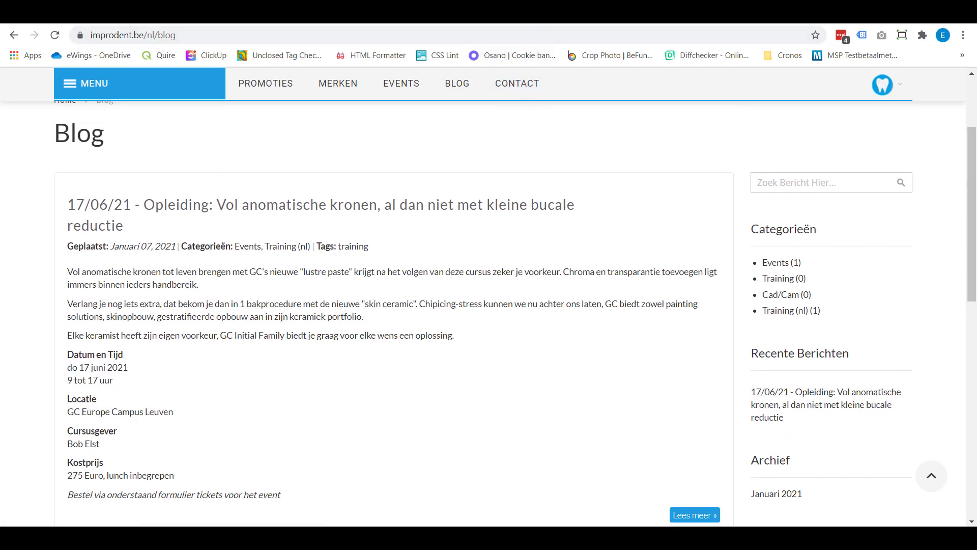
# Open Furnified's Wooninspiratie blog and examine its two-column post layout and the social sharing icons on the posts
pyautogui.click(529, 11)
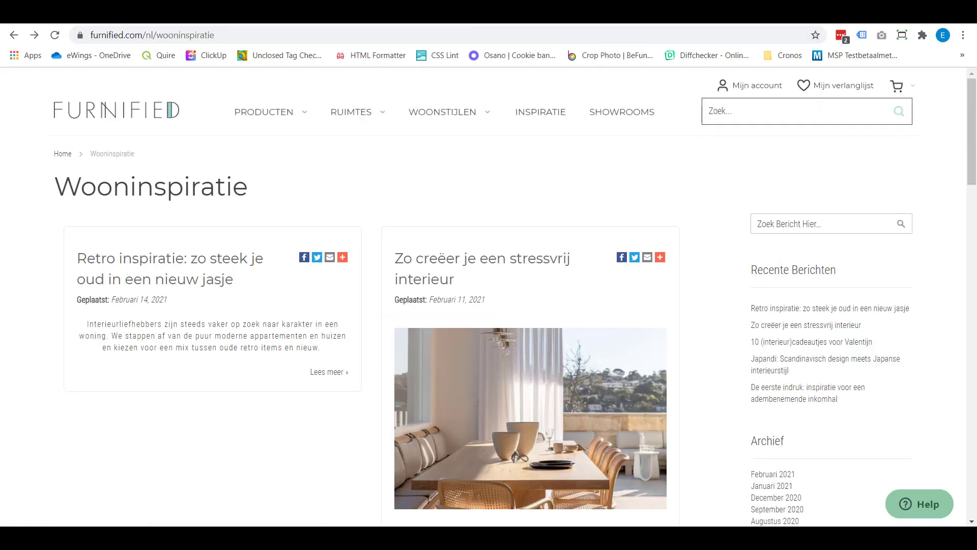
pyautogui.click(547, 118)
pyautogui.scroll(-2, 530, 190)
pyautogui.scroll(-6, 263, 276)
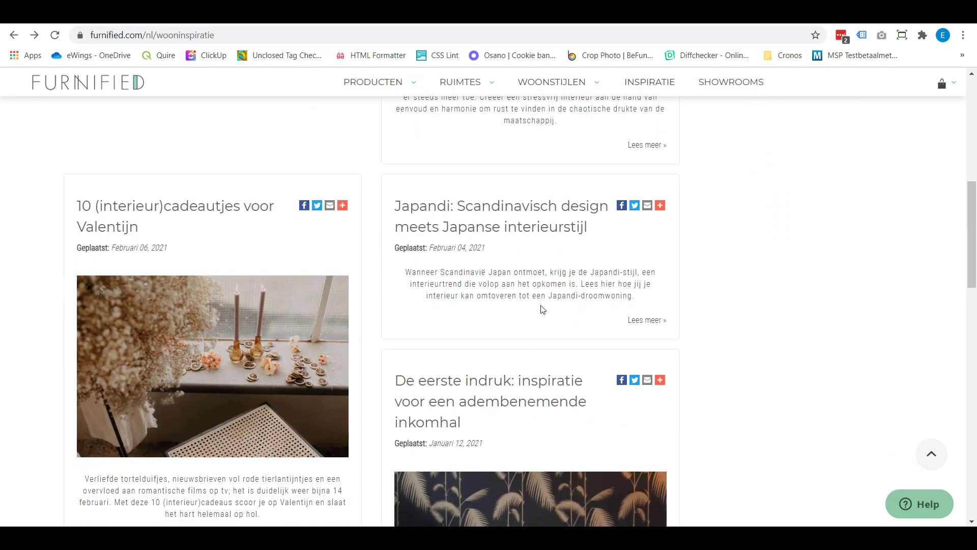
pyautogui.scroll(-1, 556, 312)
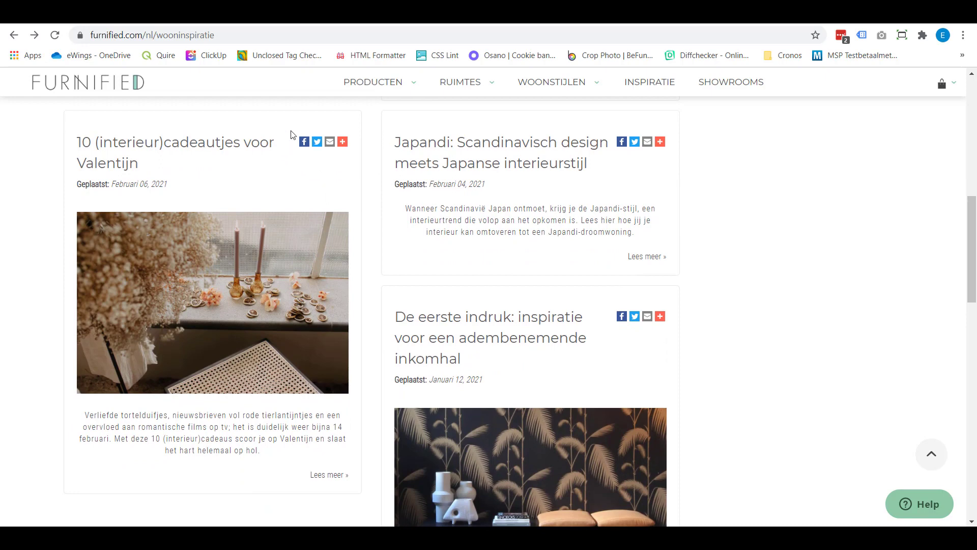
pyautogui.moveTo(343, 141)
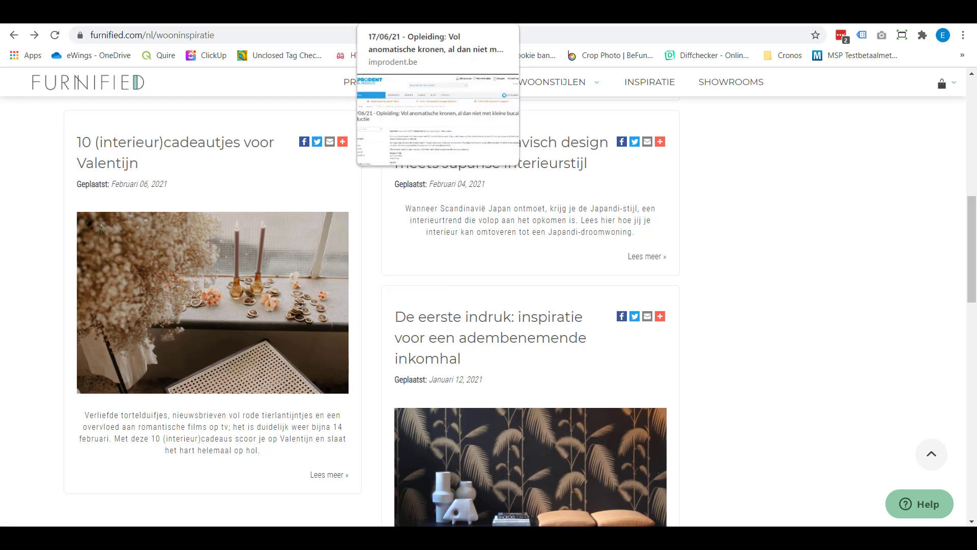
# Compare the Improdent blog overview with Furnified's Wooninspiratie page
pyautogui.click(387, 11)
pyautogui.click(460, 172)
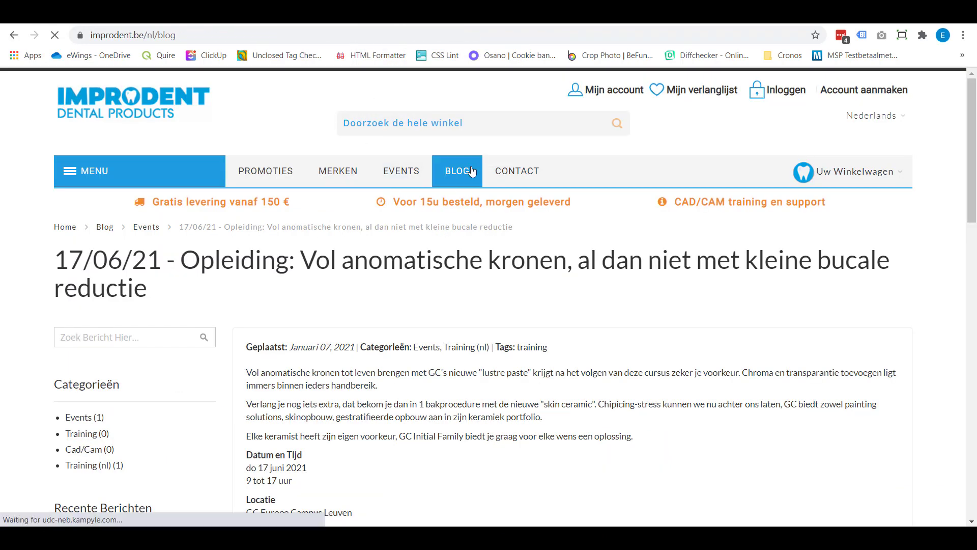
pyautogui.hotkey('ctrl', 'Tab')
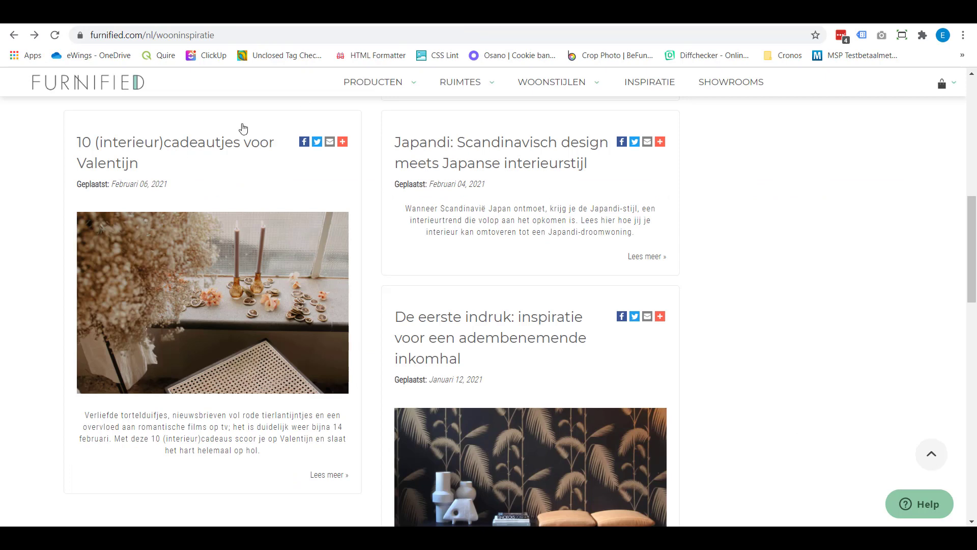
pyautogui.click(426, 18)
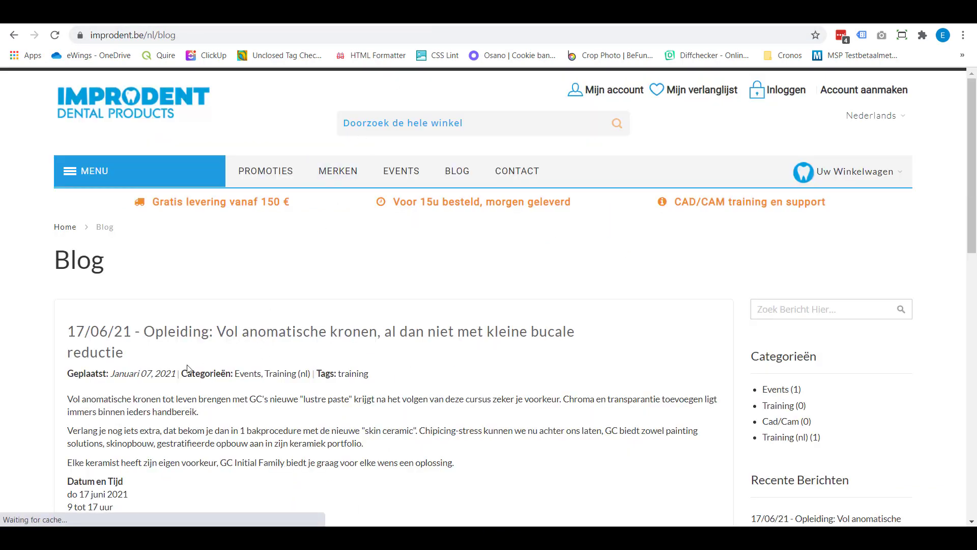
pyautogui.click(533, 18)
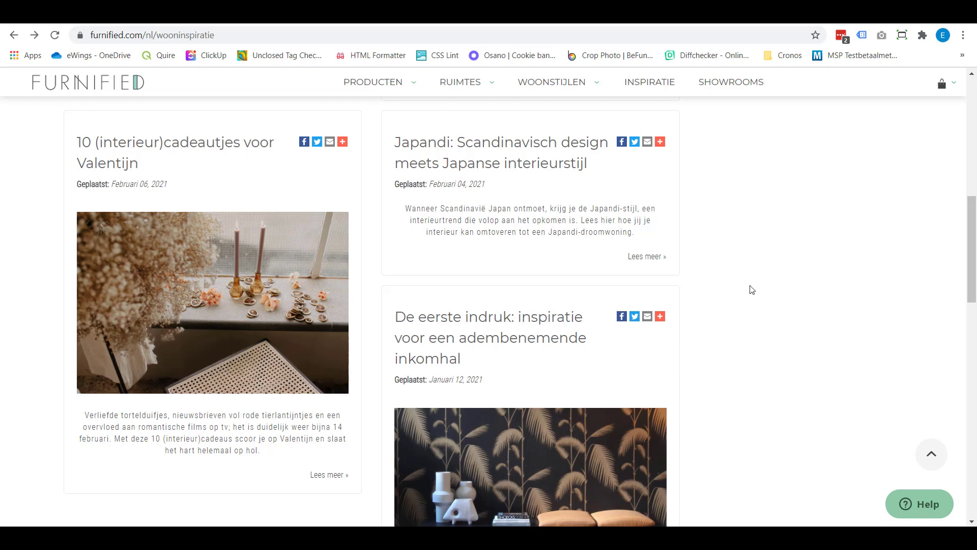
pyautogui.scroll(-8, 752, 290)
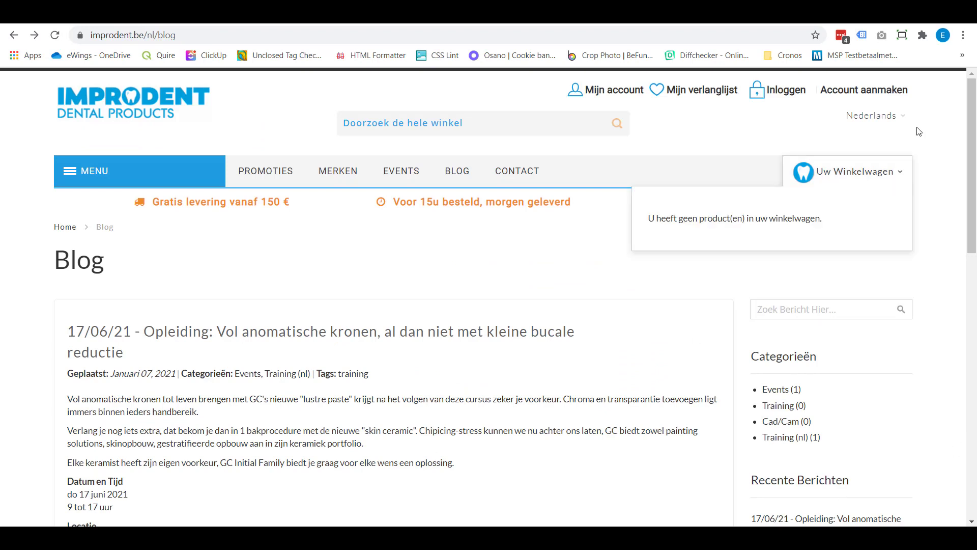
# Examine the Dutch Improdent blog overview and switch the store language to Français
pyautogui.moveTo(847, 110)
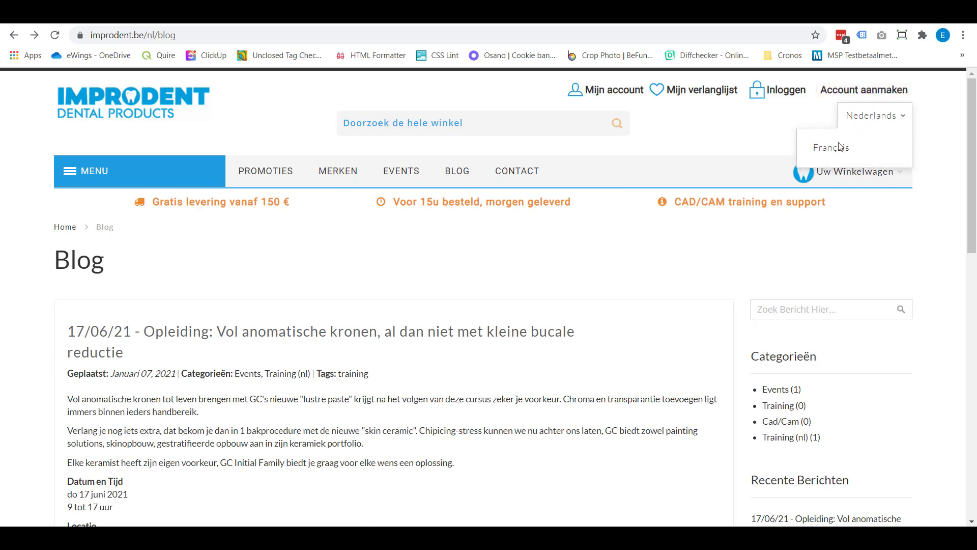
pyautogui.moveTo(849, 156)
pyautogui.scroll(-2, 456, 352)
pyautogui.scroll(-2, 456, 351)
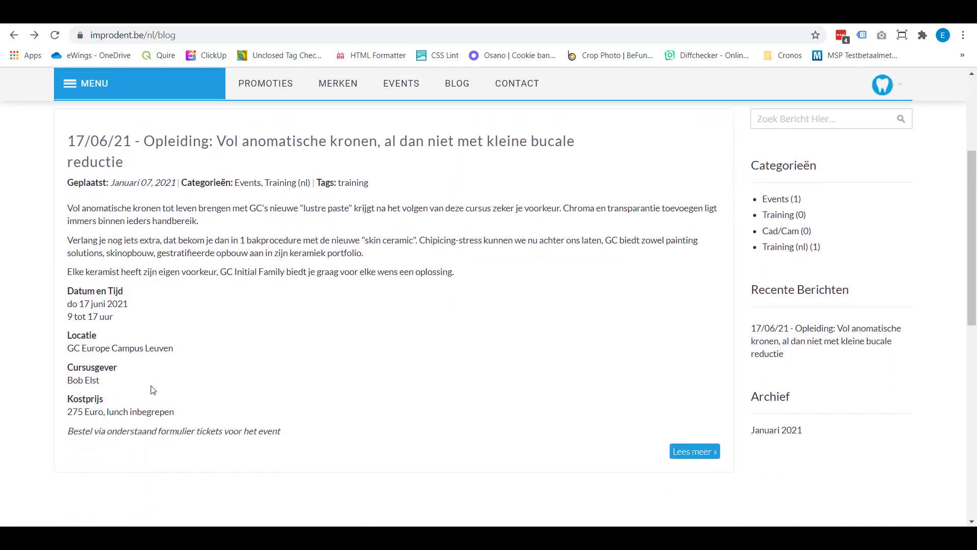
pyautogui.scroll(3, 478, 281)
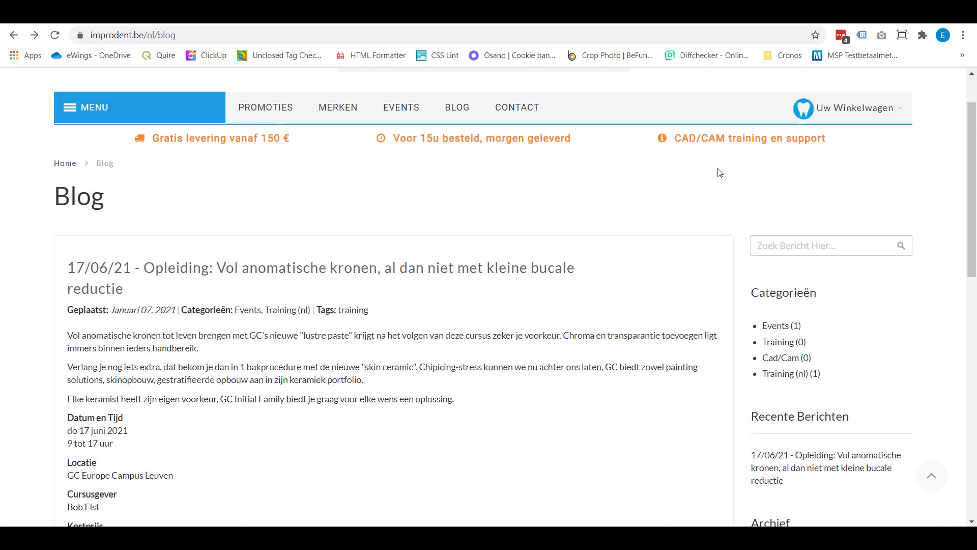
pyautogui.scroll(1, 713, 173)
pyautogui.moveTo(821, 145)
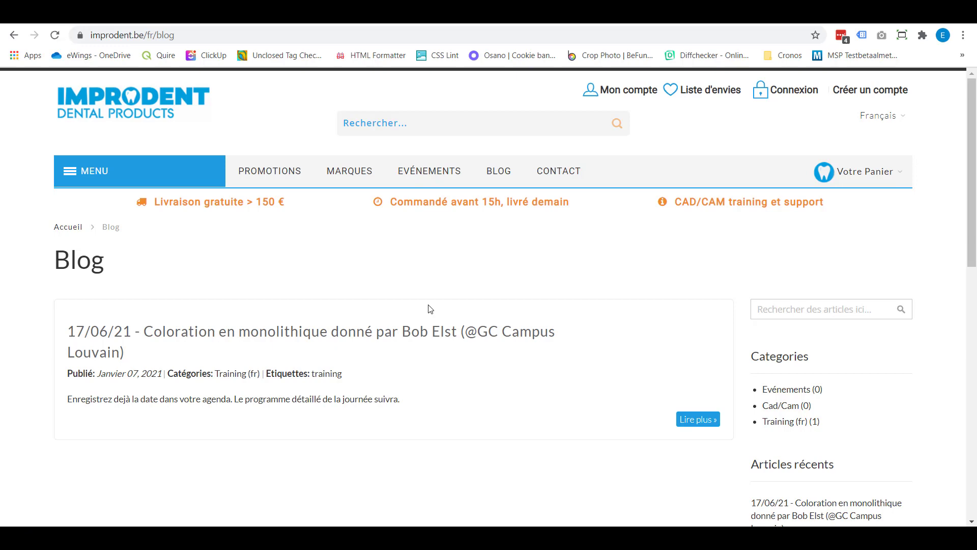
# Switch to Improdent's Magento admin, open the blog's Manage Posts list and review the existing posts
pyautogui.hotkey('ctrl', 'Tab')
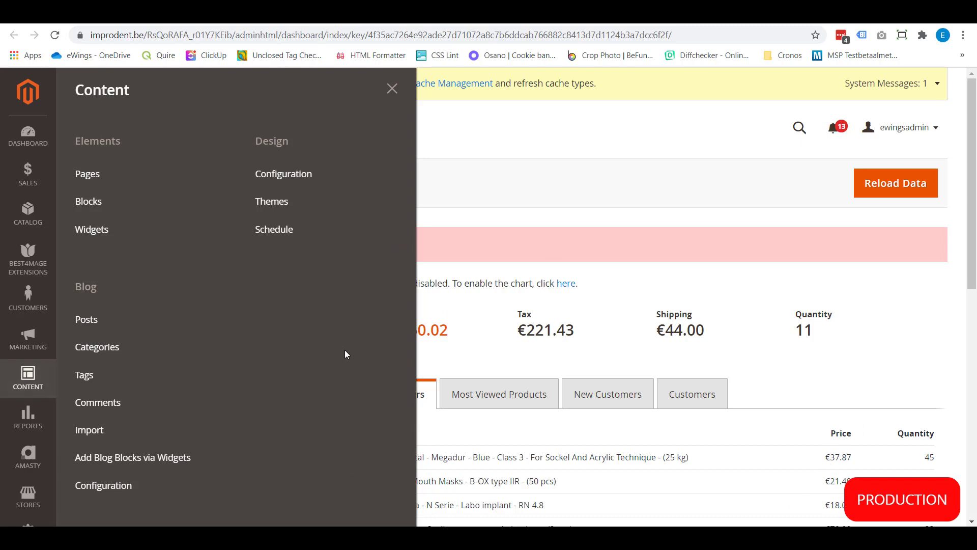
pyautogui.click(24, 380)
pyautogui.click(31, 378)
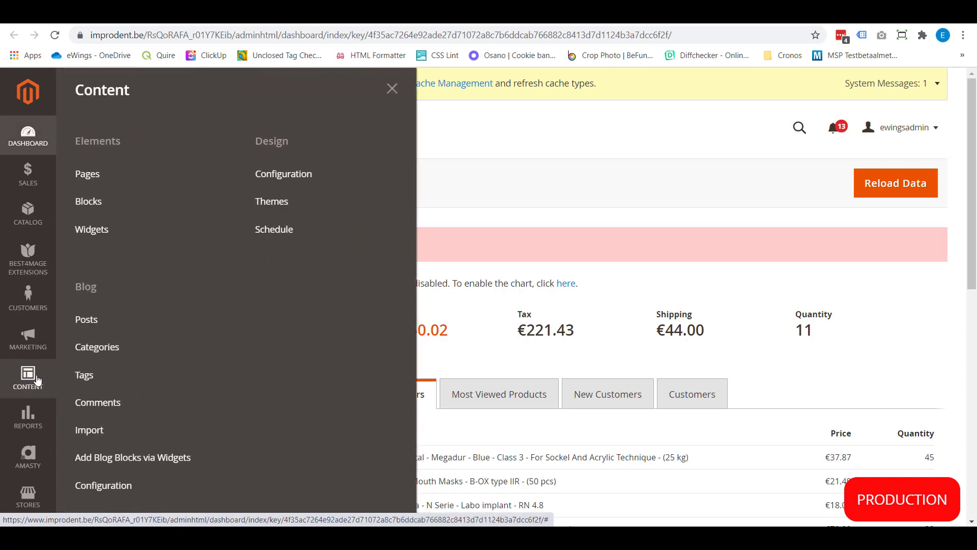
pyautogui.scroll(-1, 66, 326)
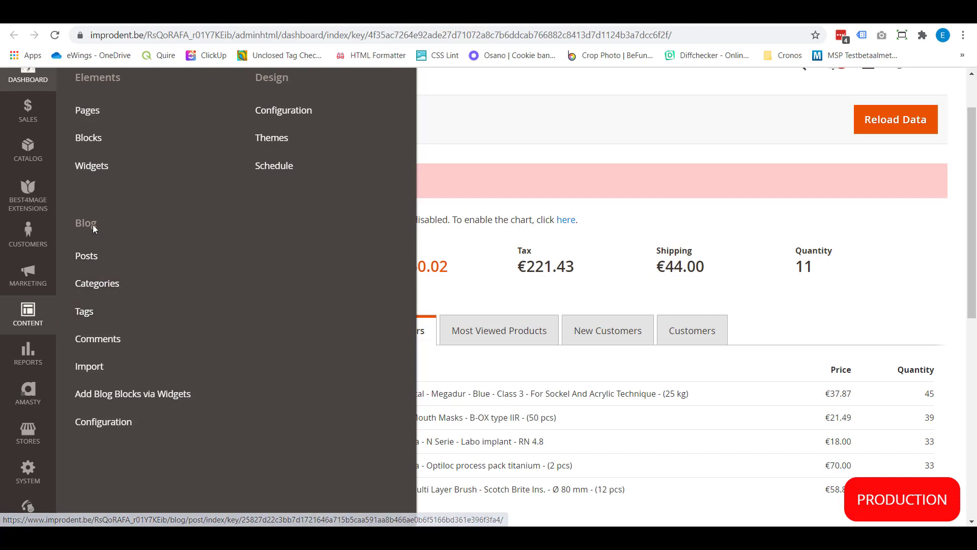
pyautogui.click(89, 261)
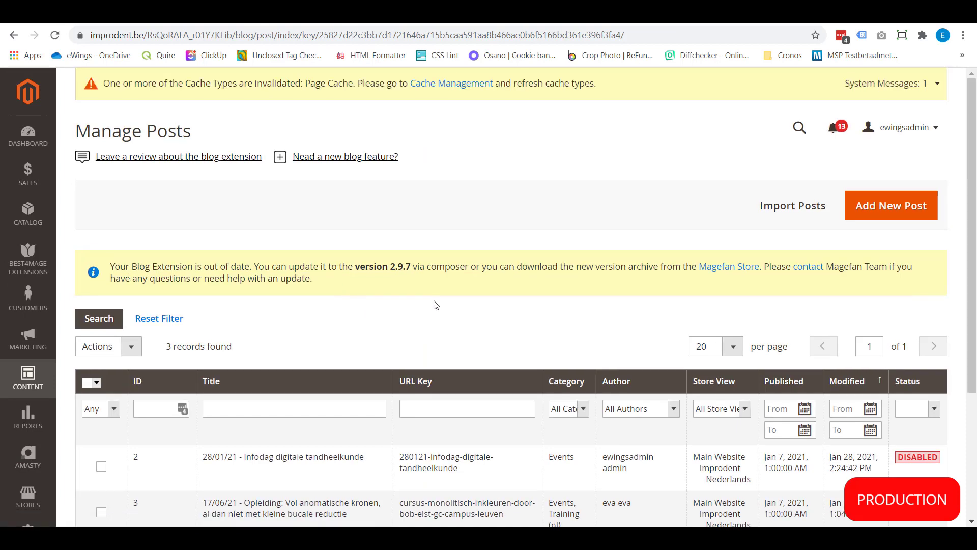
pyautogui.scroll(-5, 431, 304)
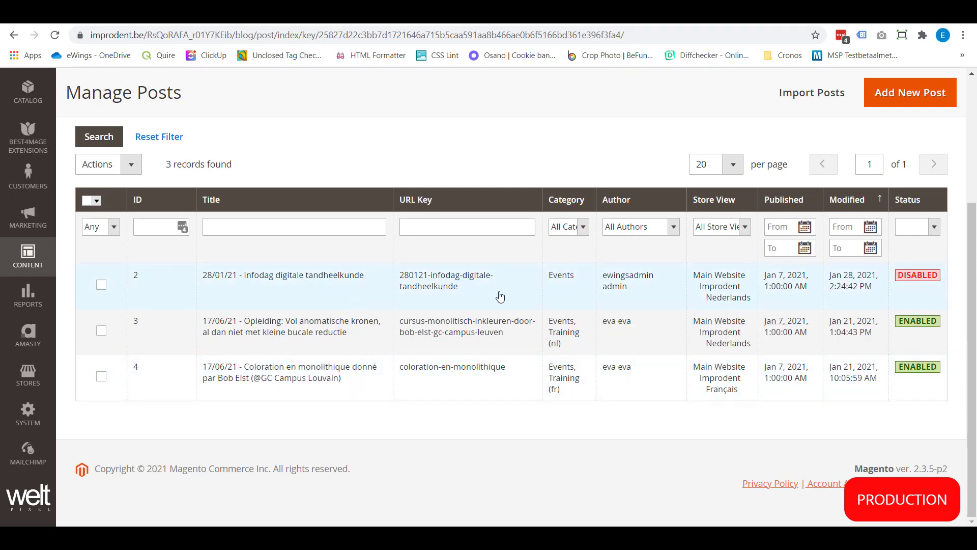
pyautogui.scroll(4, 581, 243)
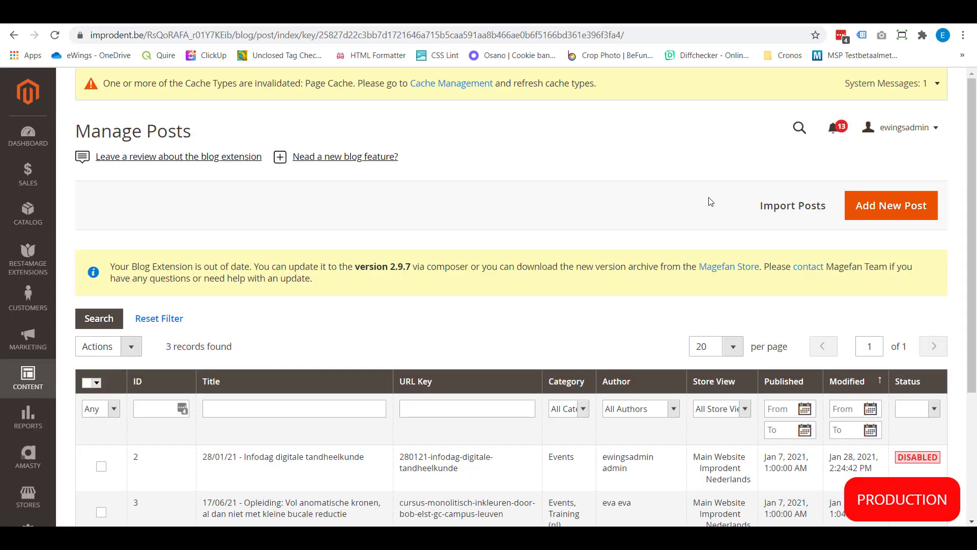
# Start a new blog post and look over the title, category, content and display fields of its form
pyautogui.click(891, 207)
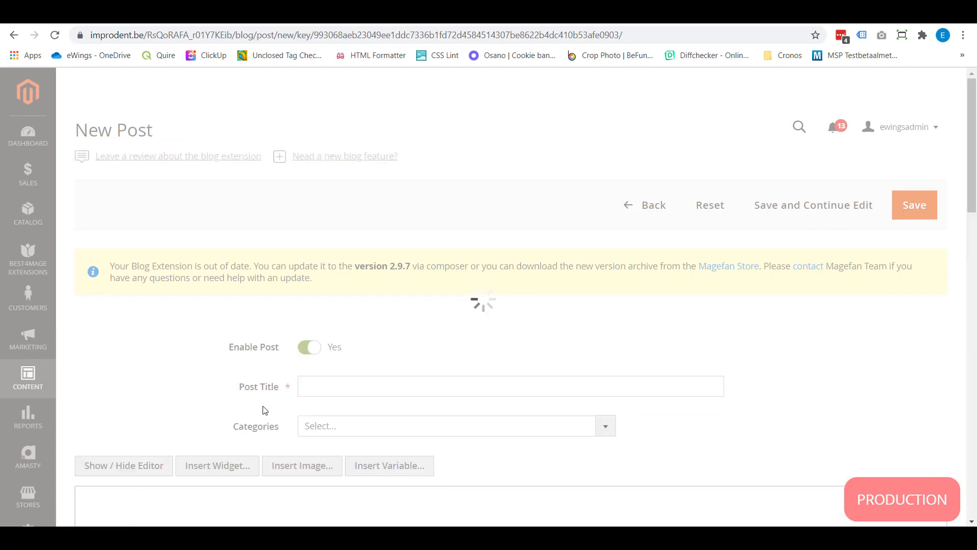
pyautogui.scroll(-5, 486, 269)
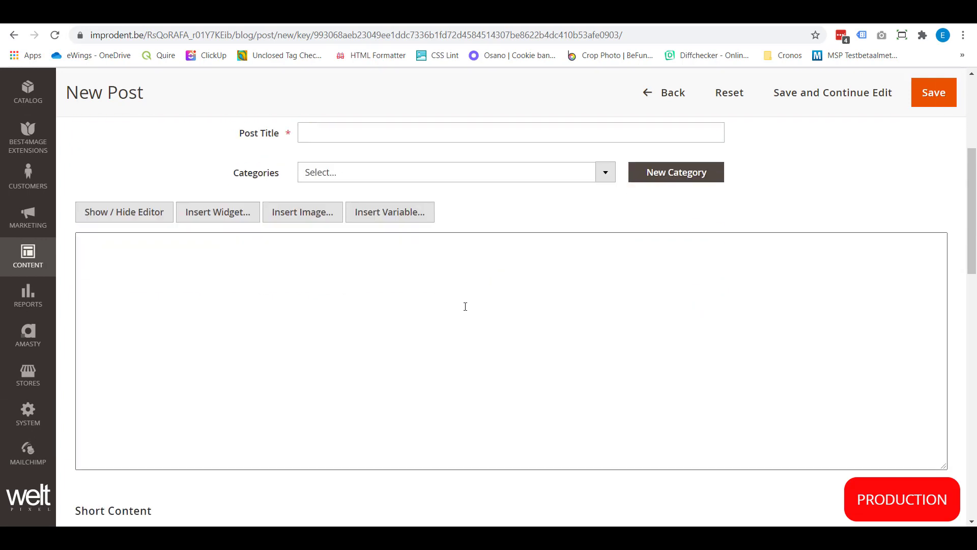
pyautogui.scroll(-5, 457, 308)
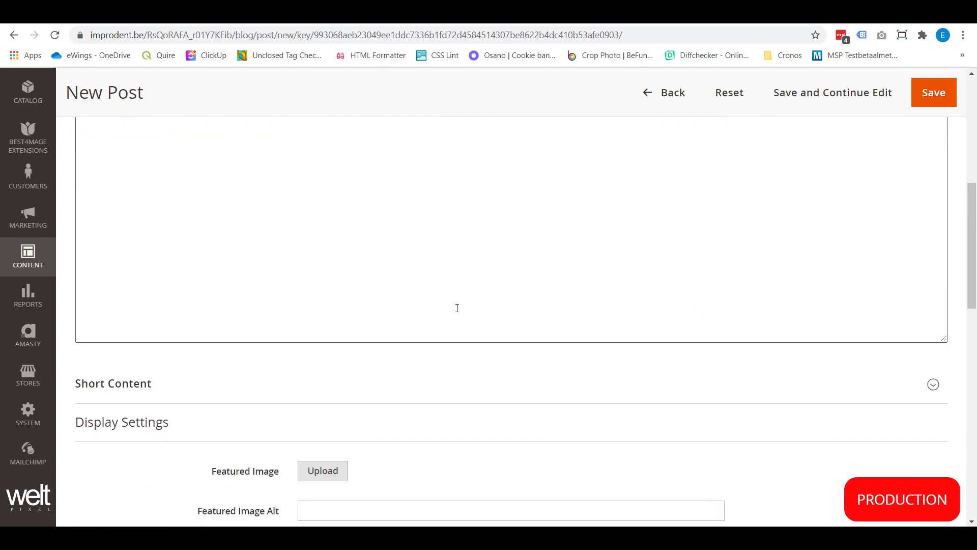
pyautogui.scroll(10, 457, 312)
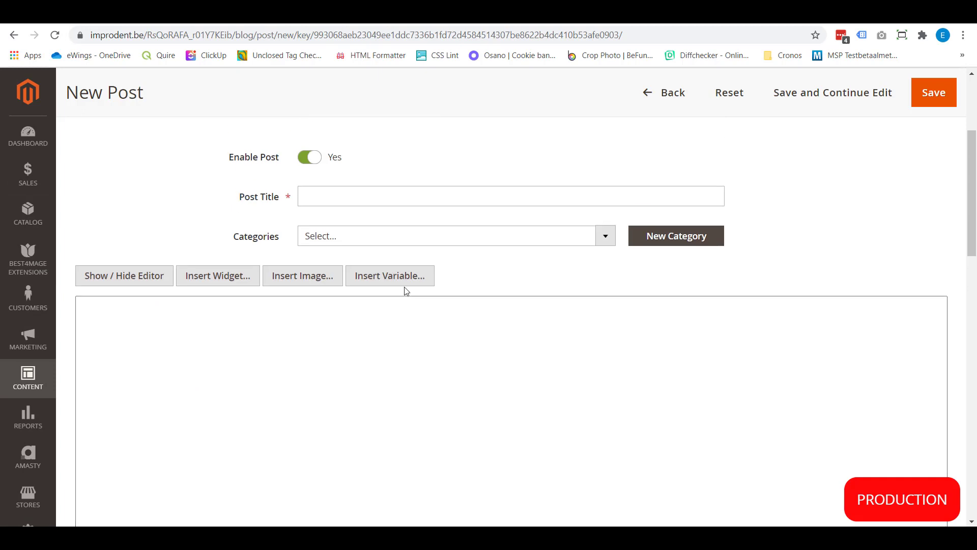
# Examine the new post's title field and the list of blog categories it can be assigned to
pyautogui.click(334, 197)
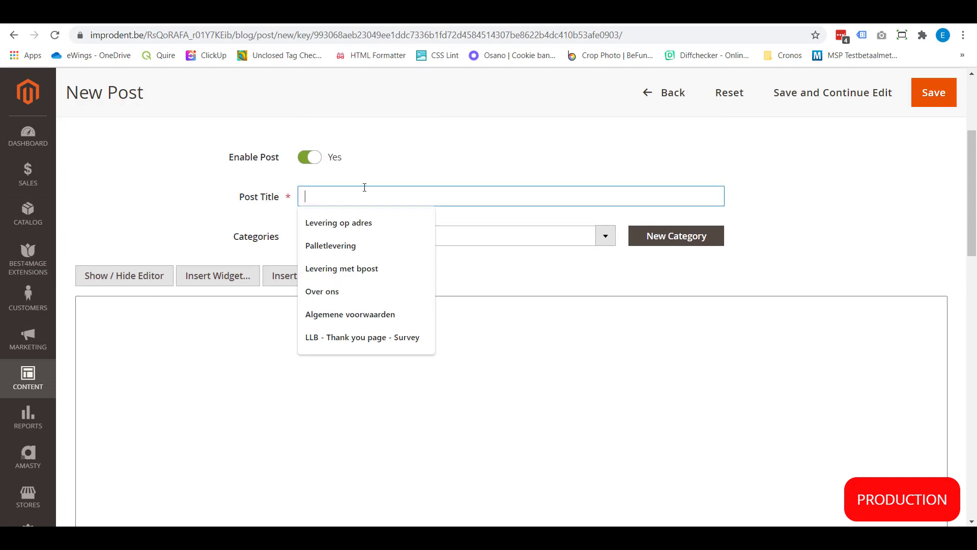
pyautogui.click(397, 172)
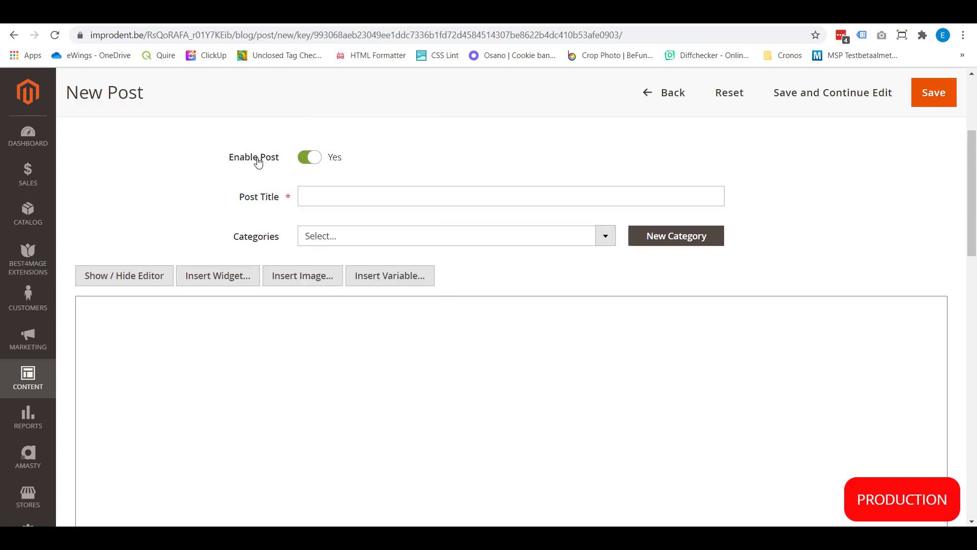
pyautogui.click(599, 238)
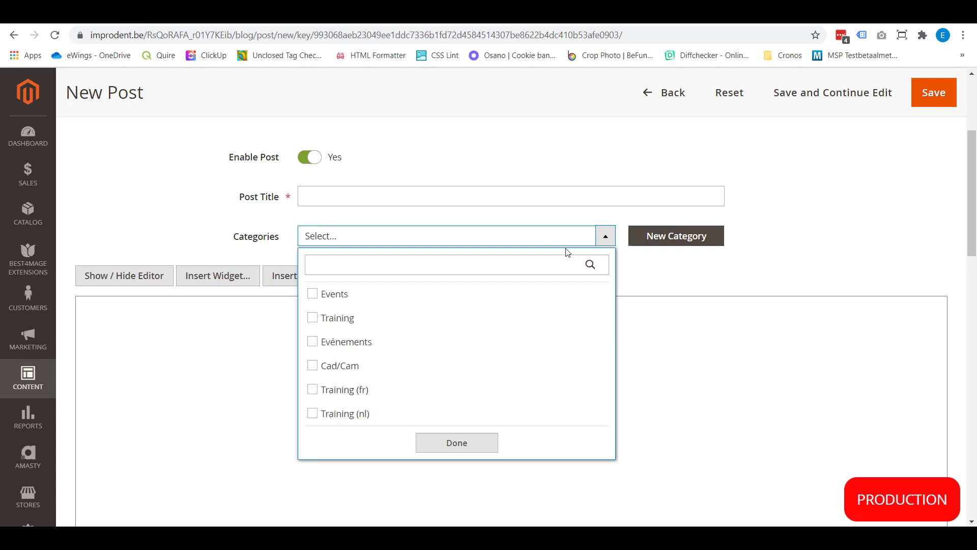
pyautogui.scroll(-4, 703, 247)
pyautogui.click(702, 247)
pyautogui.scroll(3, 677, 172)
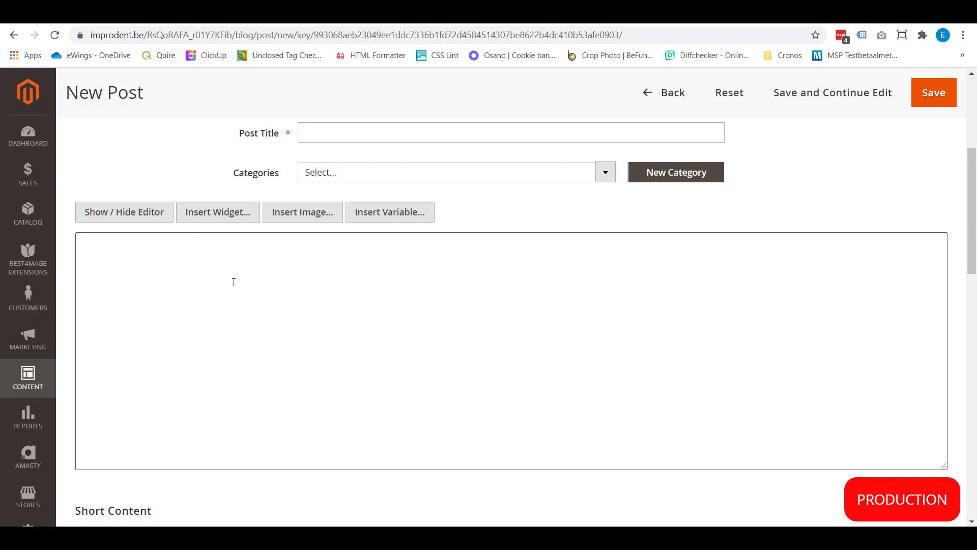
# Examine the new post's main content editor, then expand the Short Content section, read its notice and collapse it
pyautogui.click(353, 348)
pyautogui.scroll(-5, 365, 261)
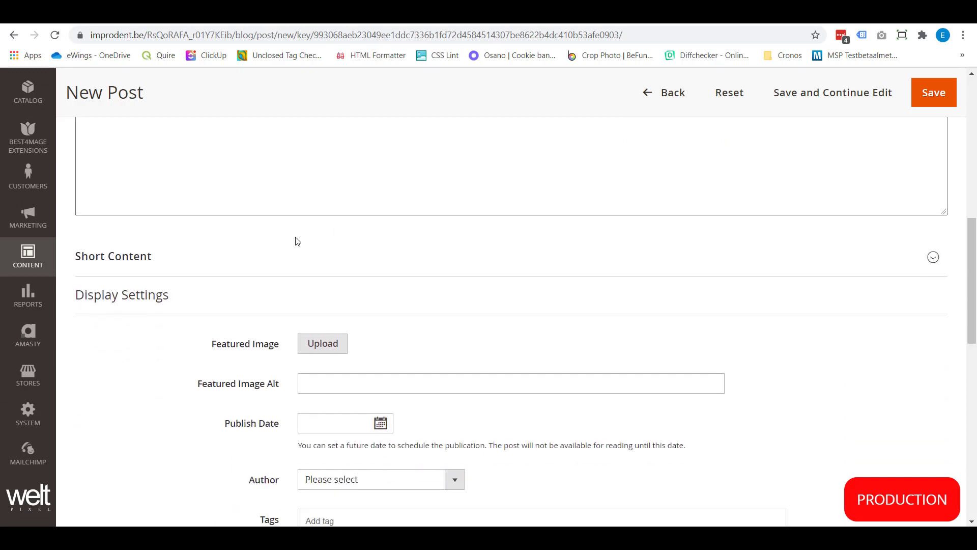
pyautogui.click(213, 262)
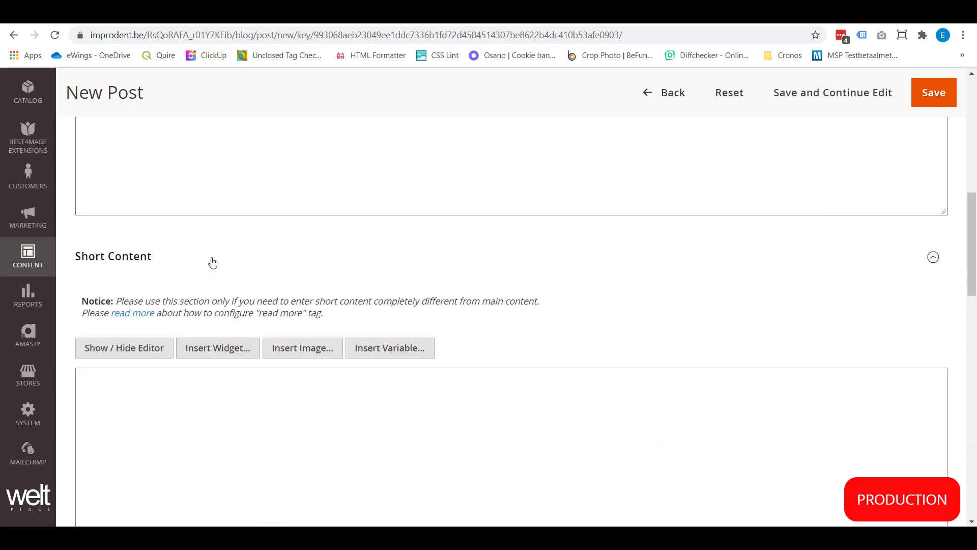
pyautogui.click(213, 262)
pyautogui.scroll(-2, 239, 259)
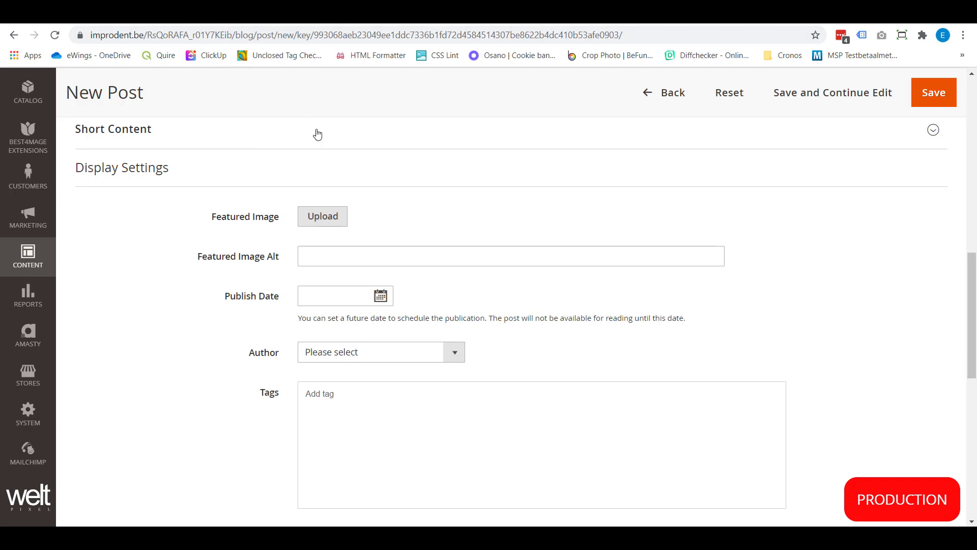
# Review the new post's display settings, from featured image alt and publish date to tags, recent posts and position
pyautogui.scroll(-1, 364, 207)
pyautogui.scroll(-1, 365, 207)
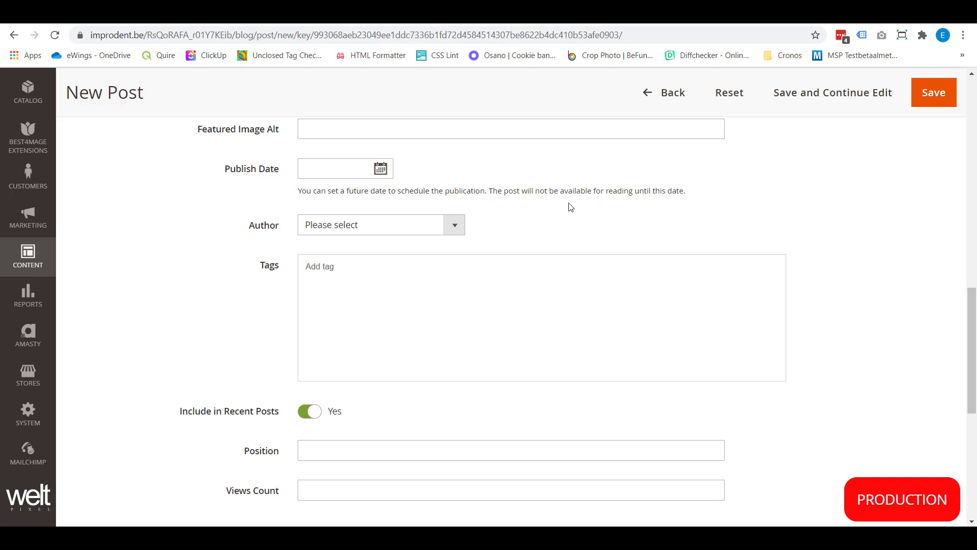
pyautogui.scroll(1, 450, 206)
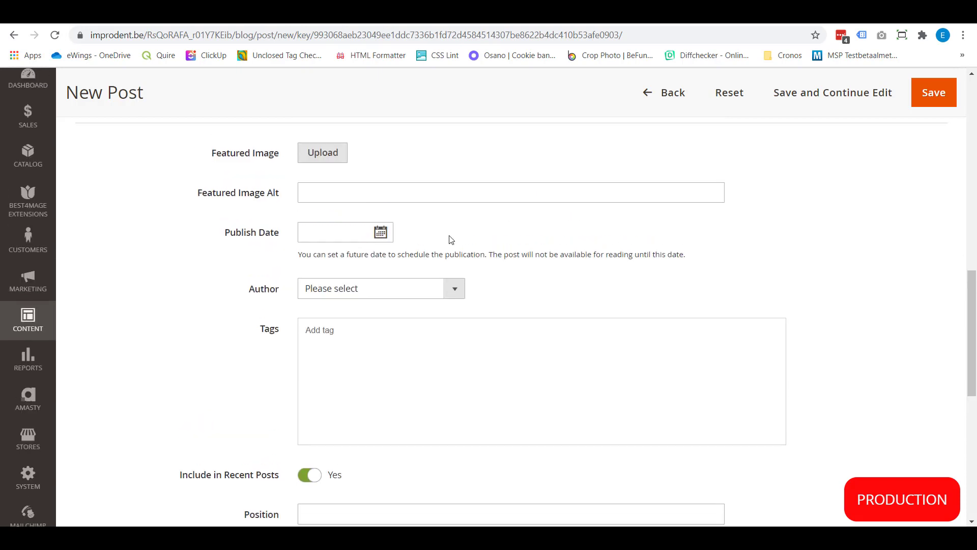
pyautogui.scroll(-1, 476, 214)
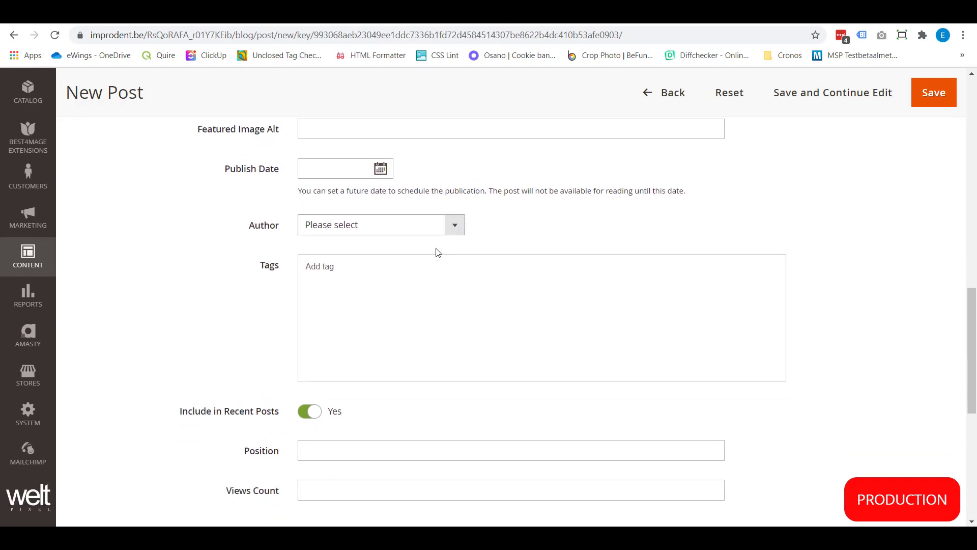
pyautogui.scroll(-2, 408, 274)
pyautogui.scroll(-1, 407, 273)
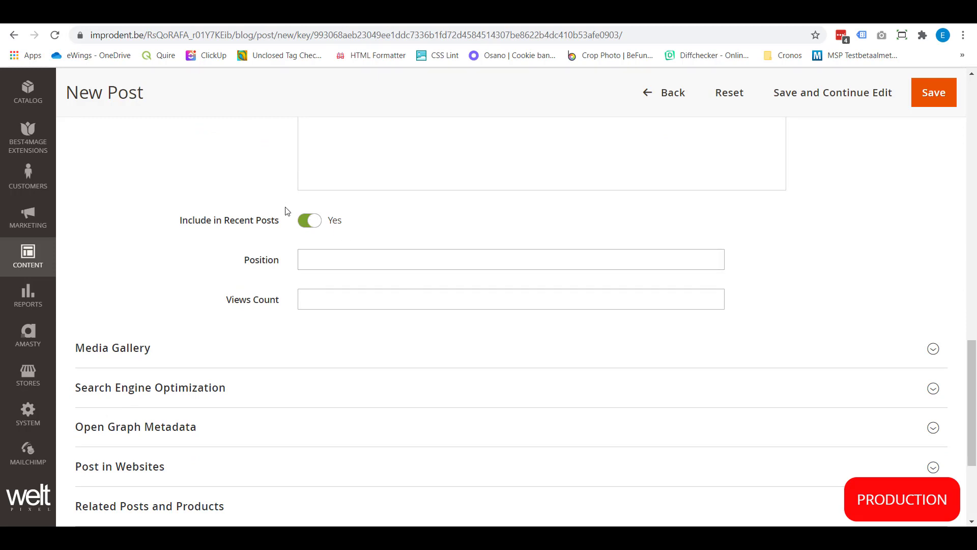
# Expand the Media Gallery, Search Engine Optimization and Post in Websites sections and examine their fields
pyautogui.click(229, 355)
pyautogui.scroll(-3, 210, 377)
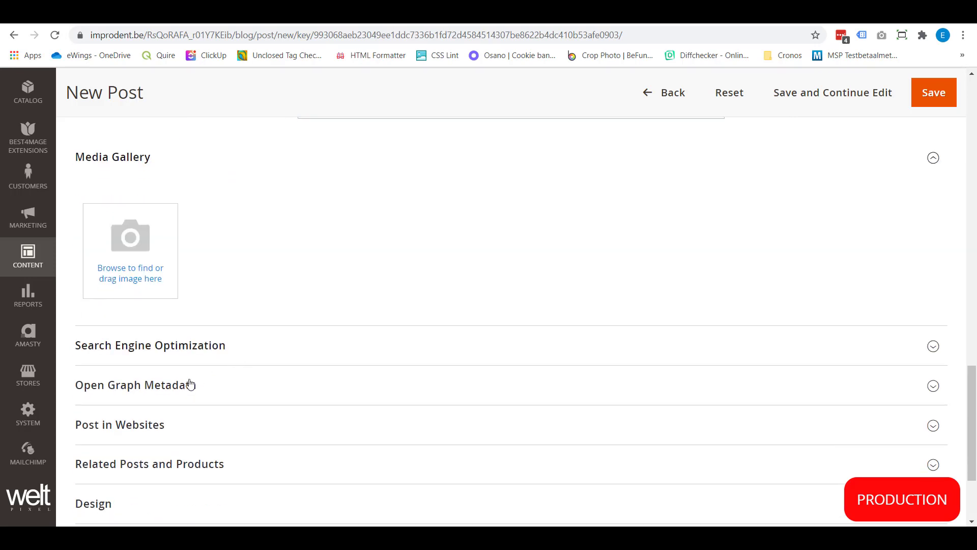
pyautogui.click(305, 350)
pyautogui.scroll(-4, 305, 350)
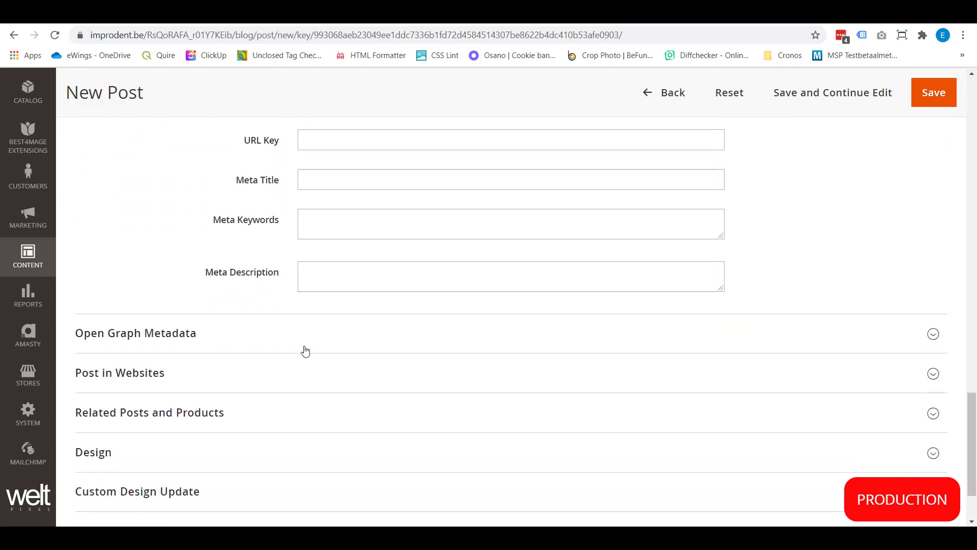
pyautogui.scroll(1, 327, 301)
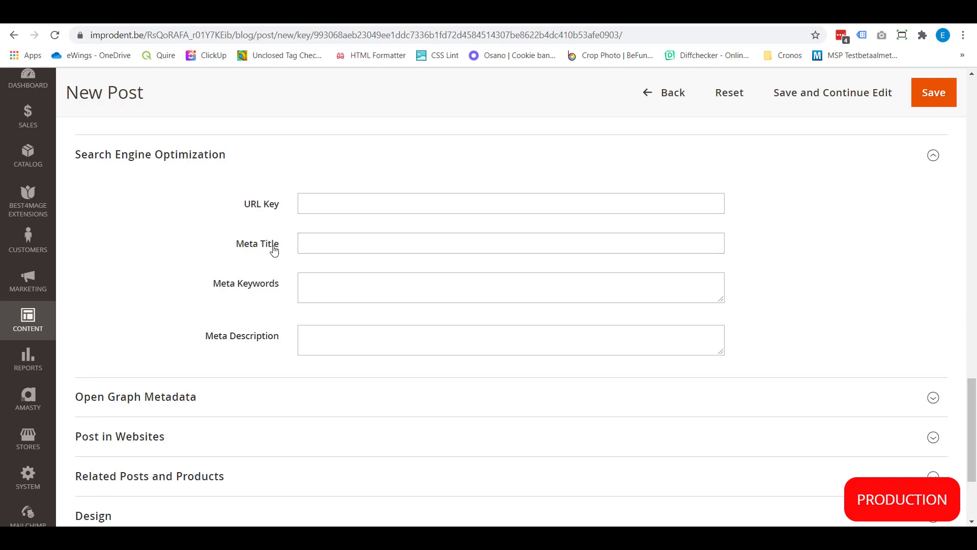
pyautogui.scroll(-3, 249, 349)
pyautogui.click(262, 309)
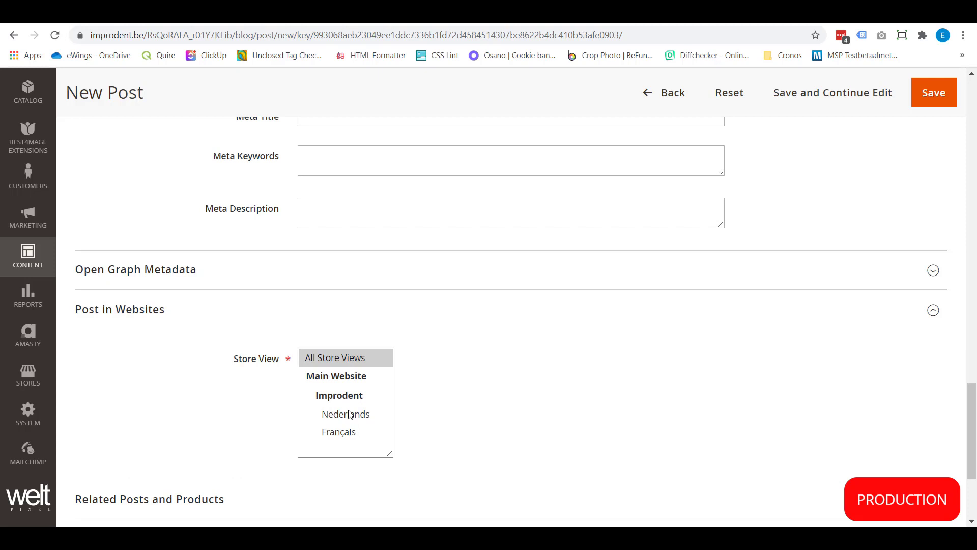
# Check the store view choices and expand Related Posts and Products to read its related posts description
pyautogui.scroll(-4, 443, 323)
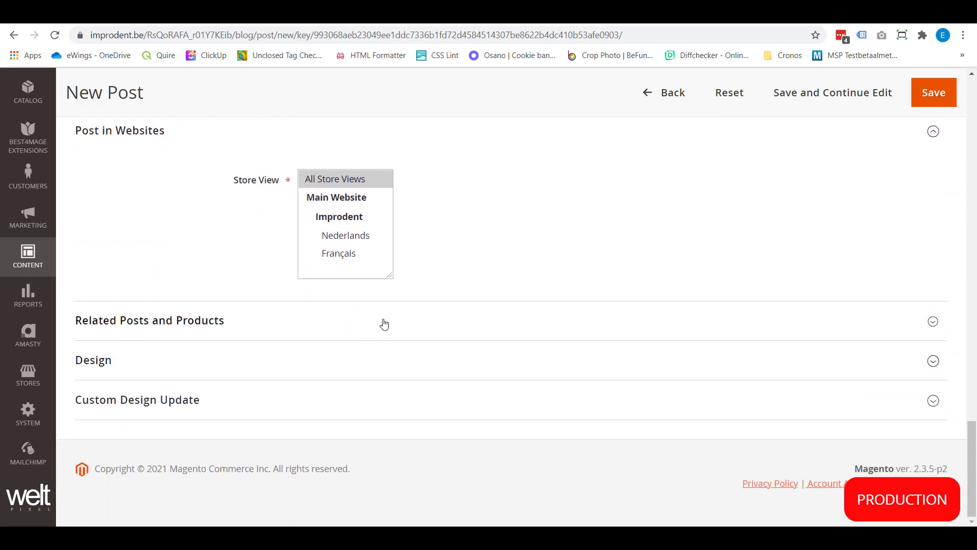
pyautogui.click(384, 324)
pyautogui.rightClick(384, 324)
pyautogui.click(221, 347)
pyautogui.scroll(-3, 221, 347)
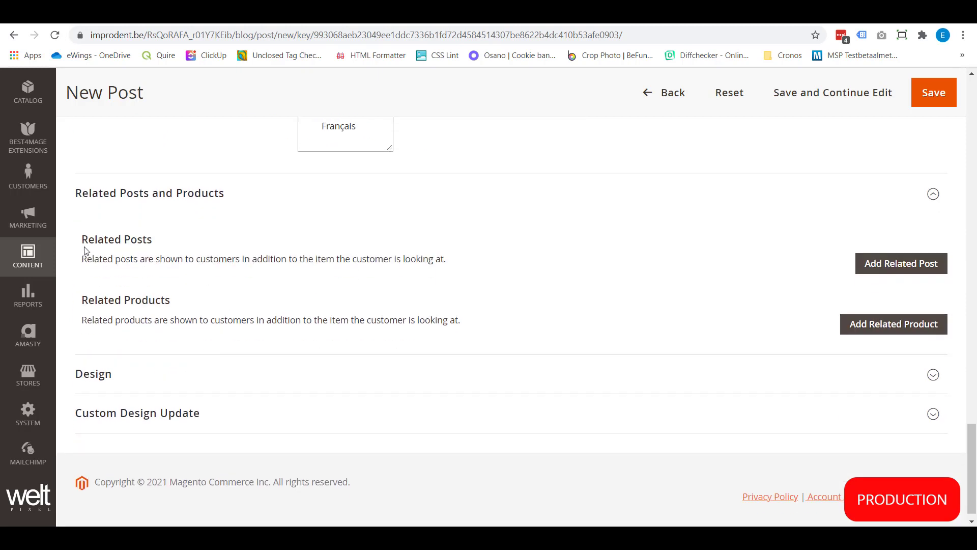
pyautogui.moveTo(83, 241); pyautogui.dragTo(499, 268)
pyautogui.click(502, 269)
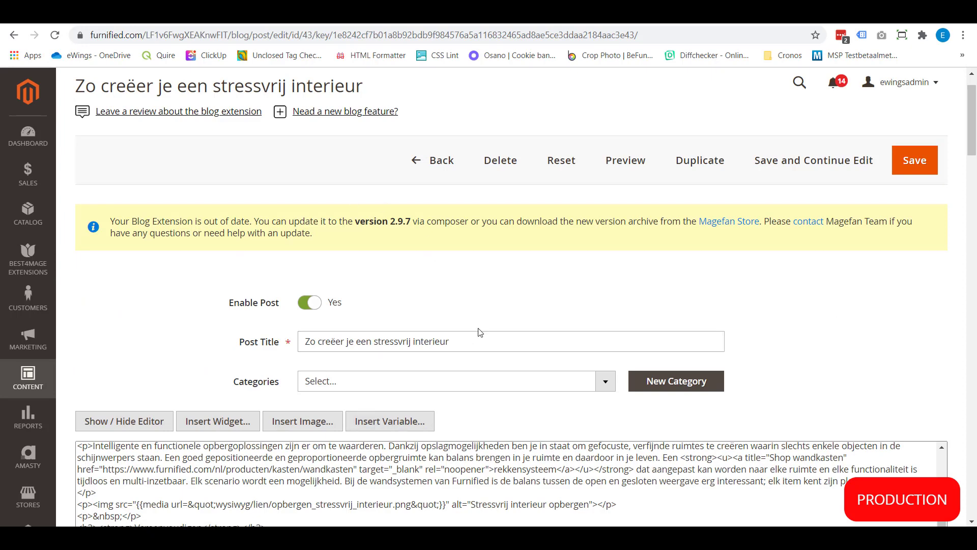
# Examine the main content and short content code of Furnified's post "Zo creëer je een stressvrij interieur"
pyautogui.scroll(-1, 543, 303)
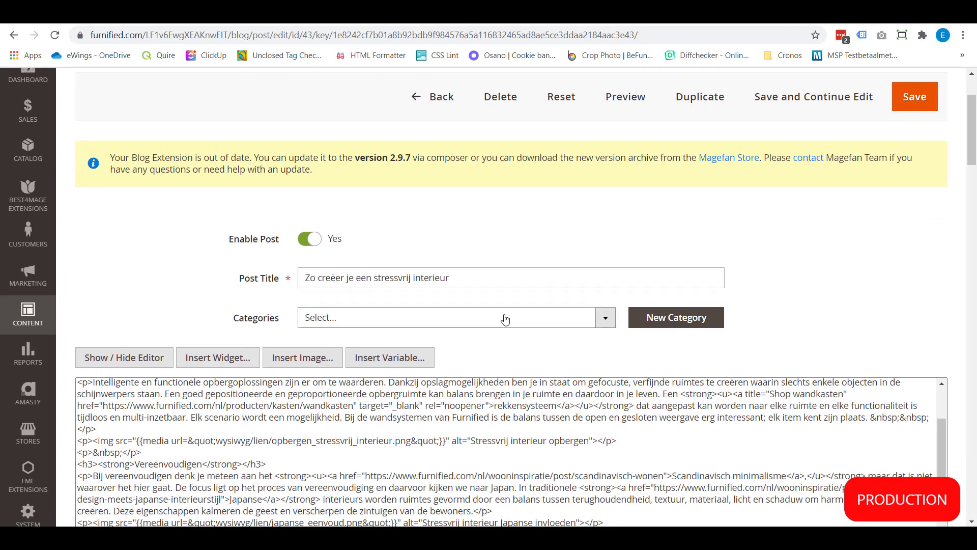
pyautogui.scroll(-4, 505, 320)
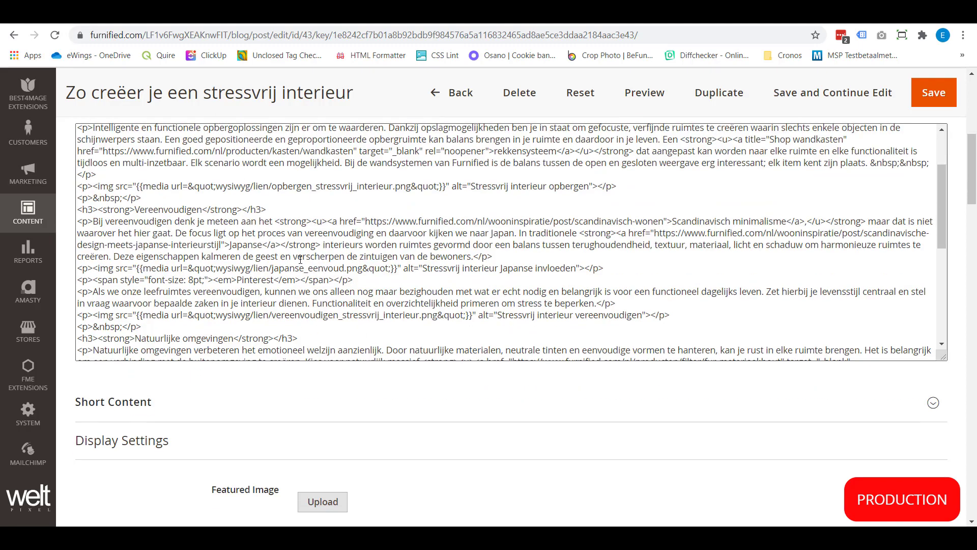
pyautogui.scroll(-10, 326, 249)
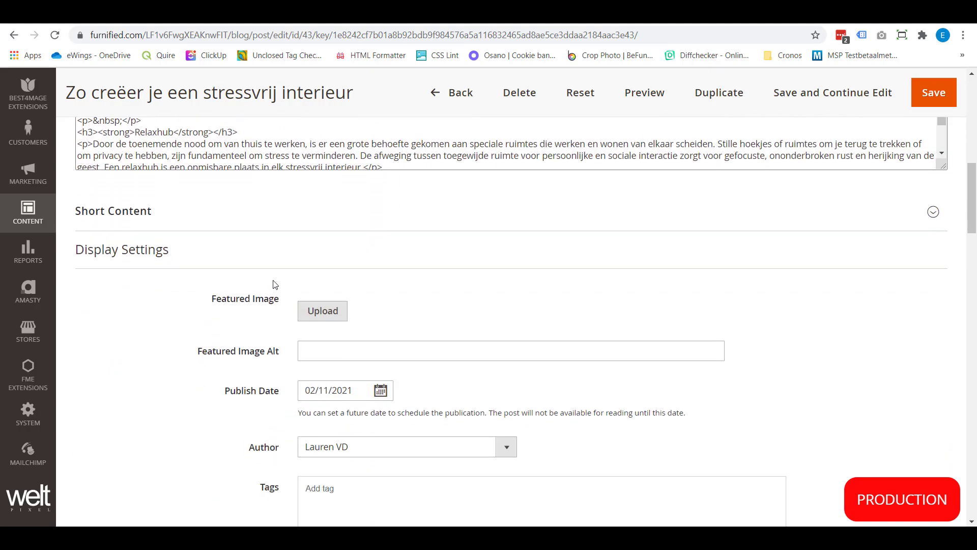
pyautogui.tripleClick(286, 224)
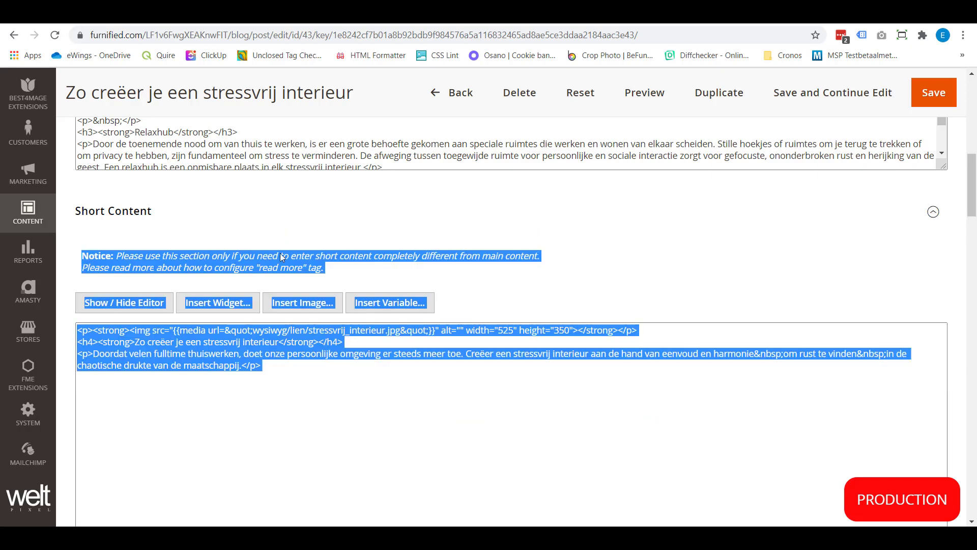
pyautogui.click(295, 405)
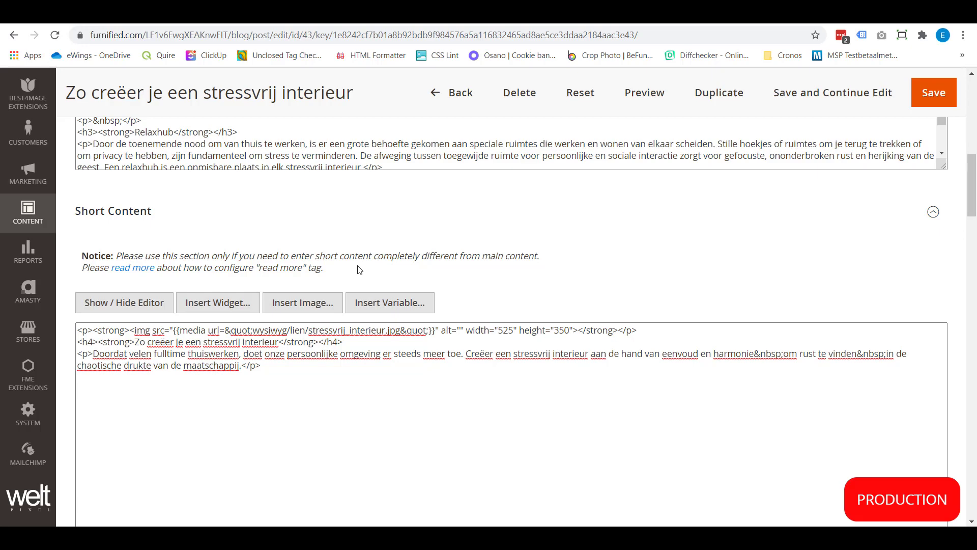
pyautogui.click(309, 222)
# Review the Furnified post's display settings, media gallery and search engine optimization fields
pyautogui.scroll(-4, 309, 223)
pyautogui.scroll(1, 309, 222)
pyautogui.scroll(-3, 316, 214)
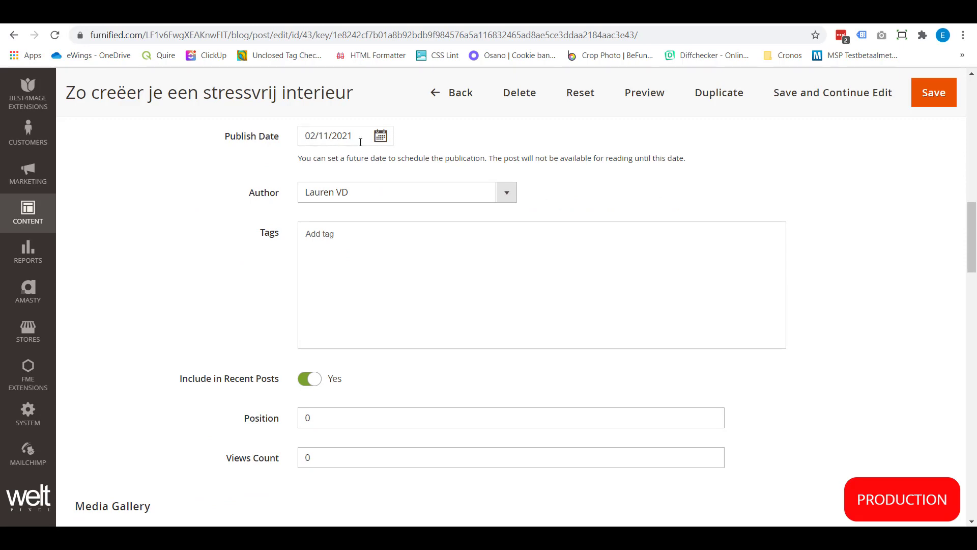
pyautogui.scroll(-7, 356, 210)
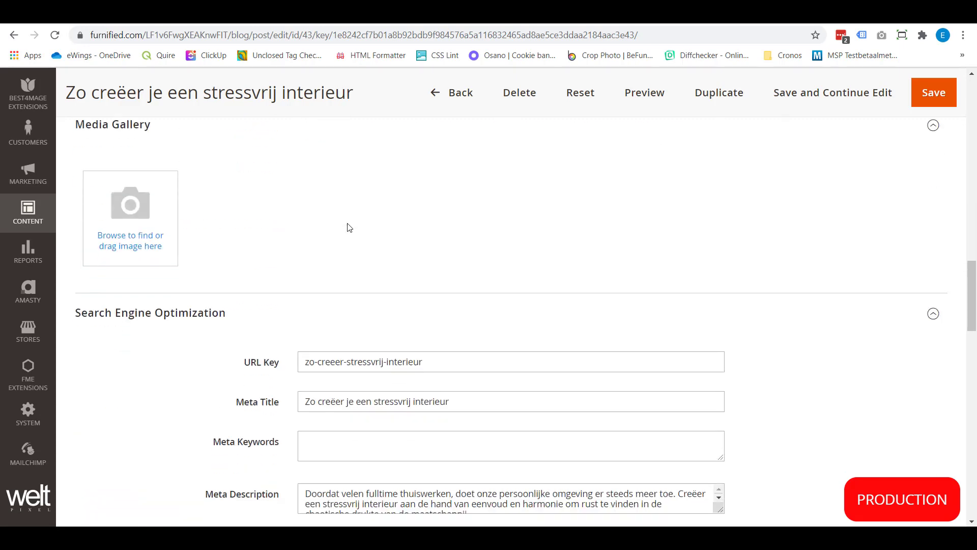
pyautogui.scroll(-2, 349, 228)
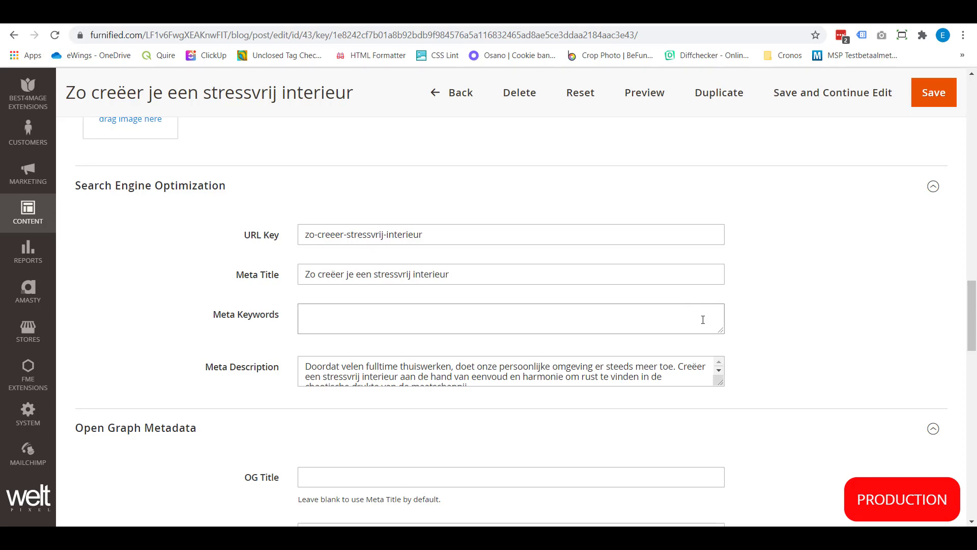
# Check the Furnified post's store view selection, related posts and products, and design settings
pyautogui.scroll(-10, 703, 319)
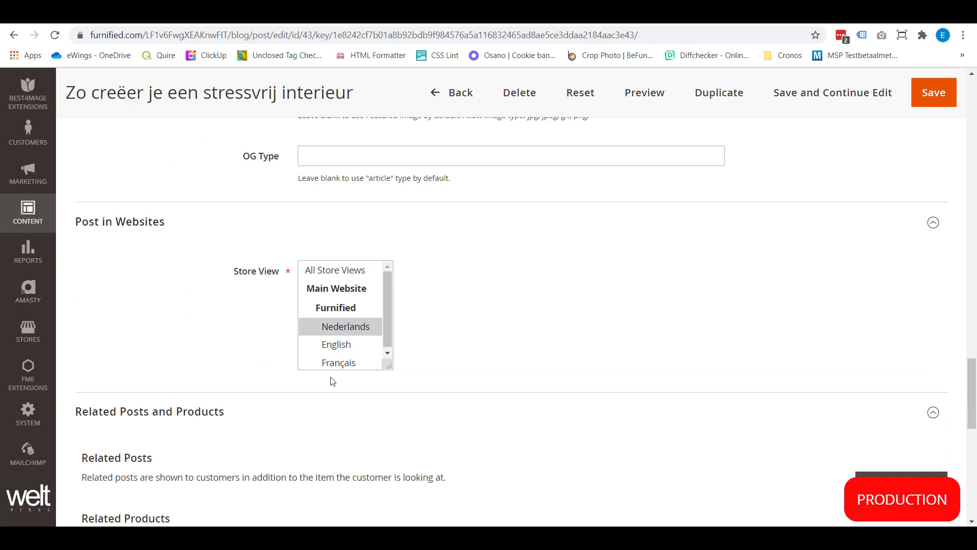
pyautogui.scroll(-1, 384, 362)
pyautogui.scroll(-1, 527, 323)
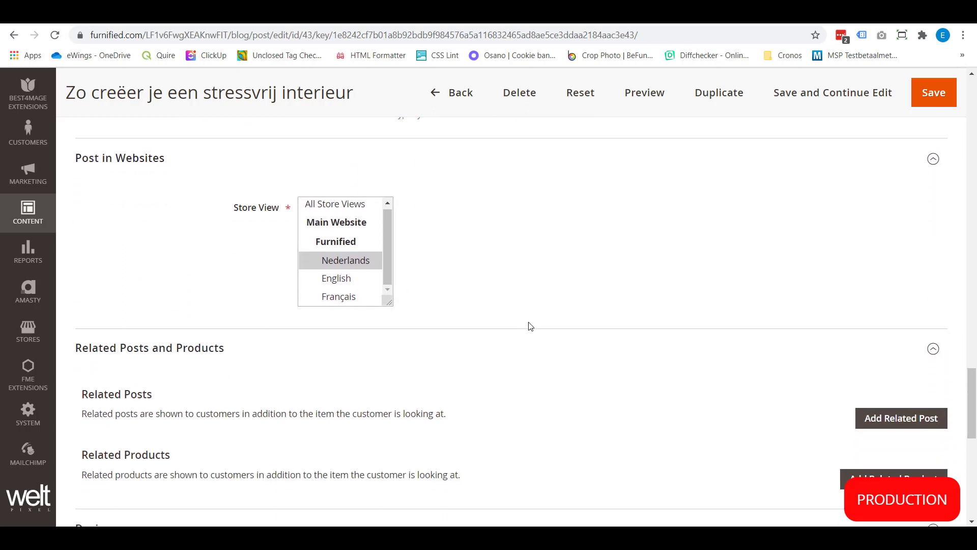
pyautogui.scroll(-3, 528, 326)
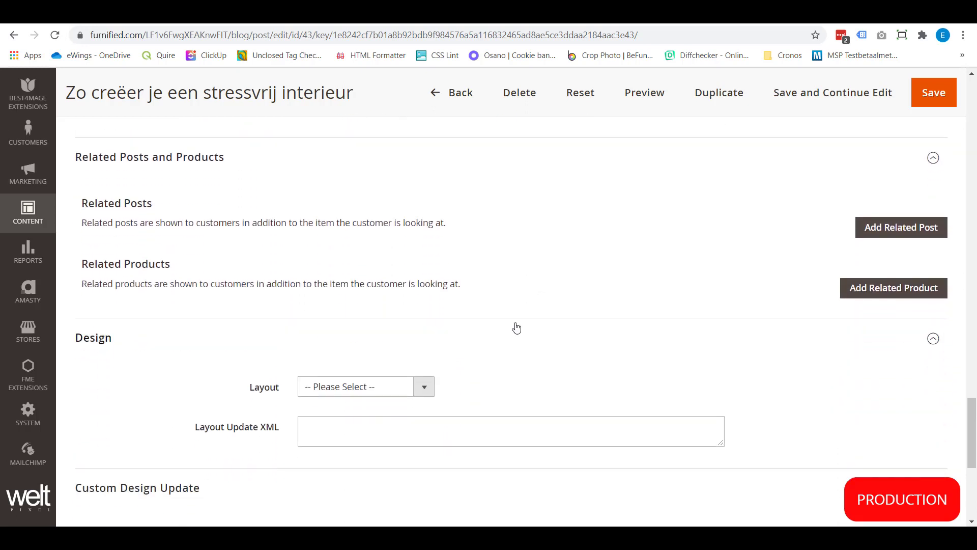
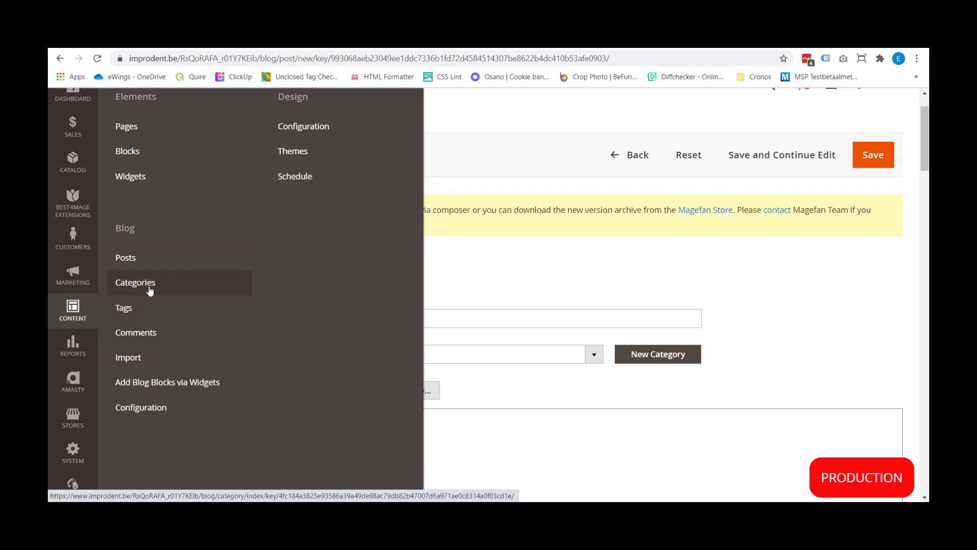
# Return to Improdent's Magento admin and open the blog's Manage Categories list
pyautogui.click(150, 291)
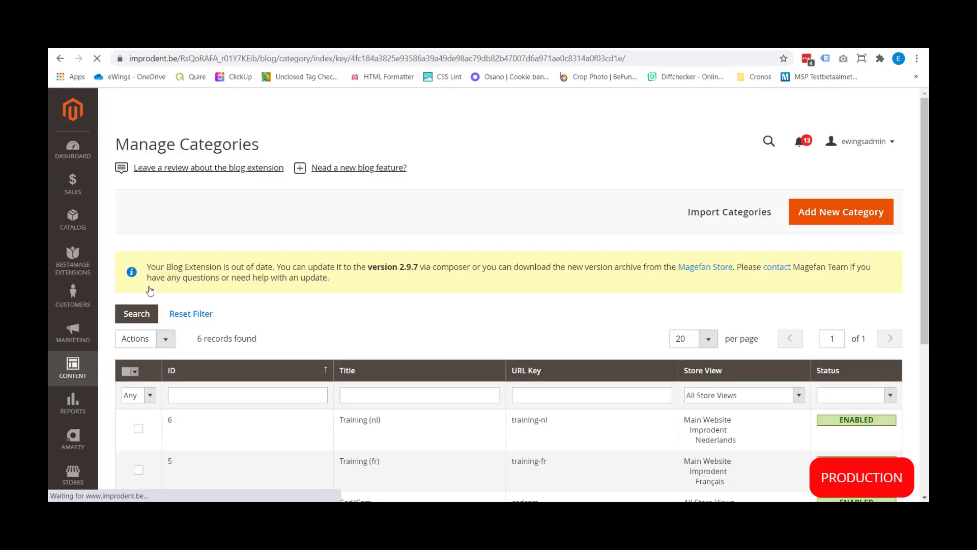
# Review Improdent's blog categories and open the blog's Manage Tags list
pyautogui.scroll(-2, 329, 251)
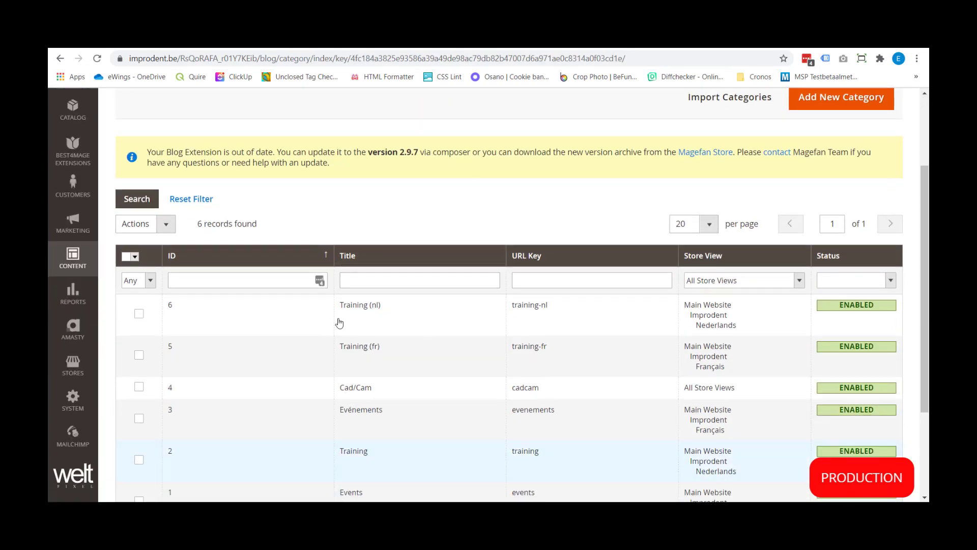
pyautogui.scroll(-1, 285, 252)
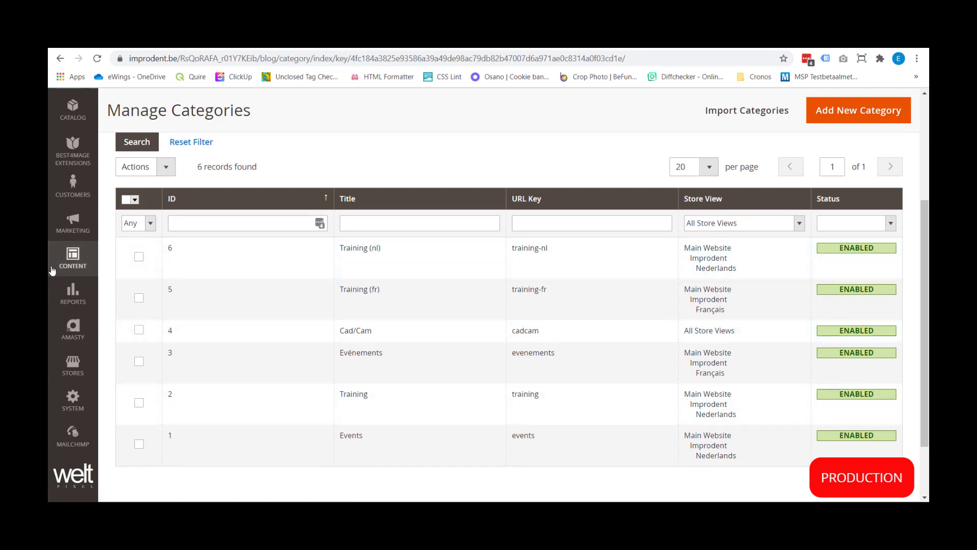
pyautogui.click(73, 257)
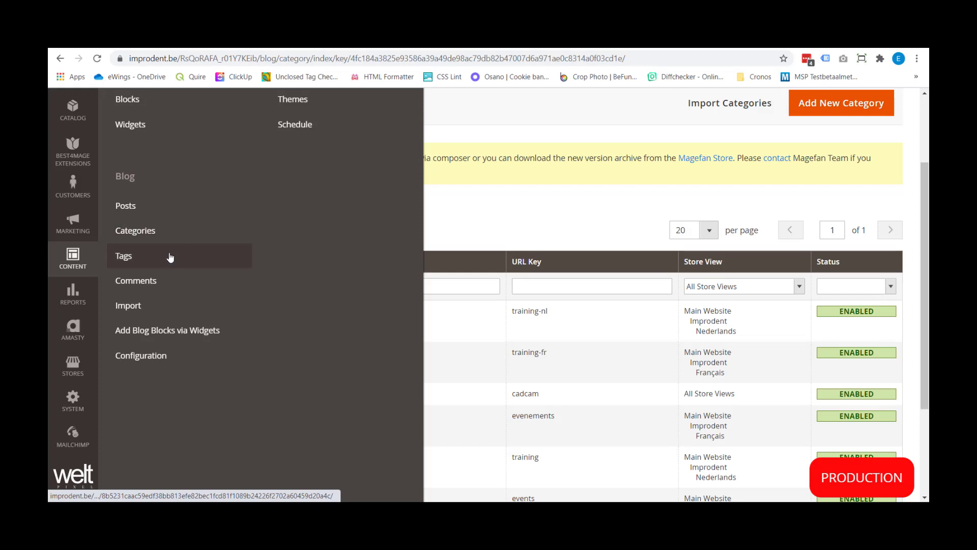
pyautogui.click(170, 256)
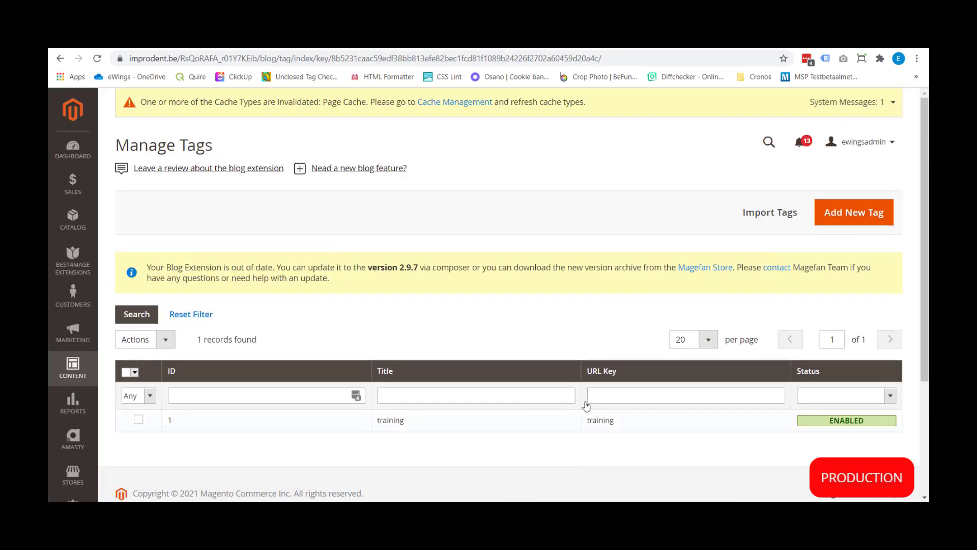
# Open the Widgets list used for adding blog blocks in Improdent's admin
pyautogui.click(72, 368)
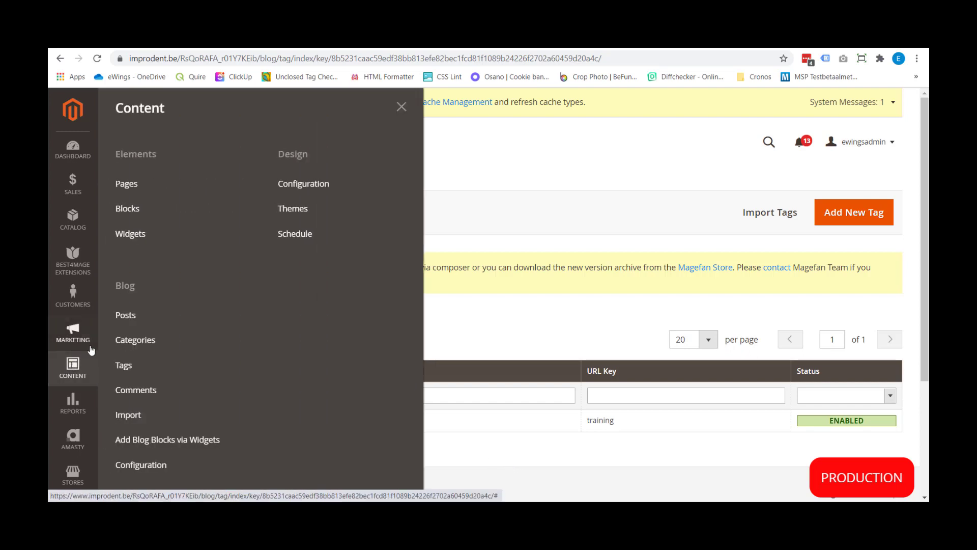
pyautogui.scroll(-1, 155, 339)
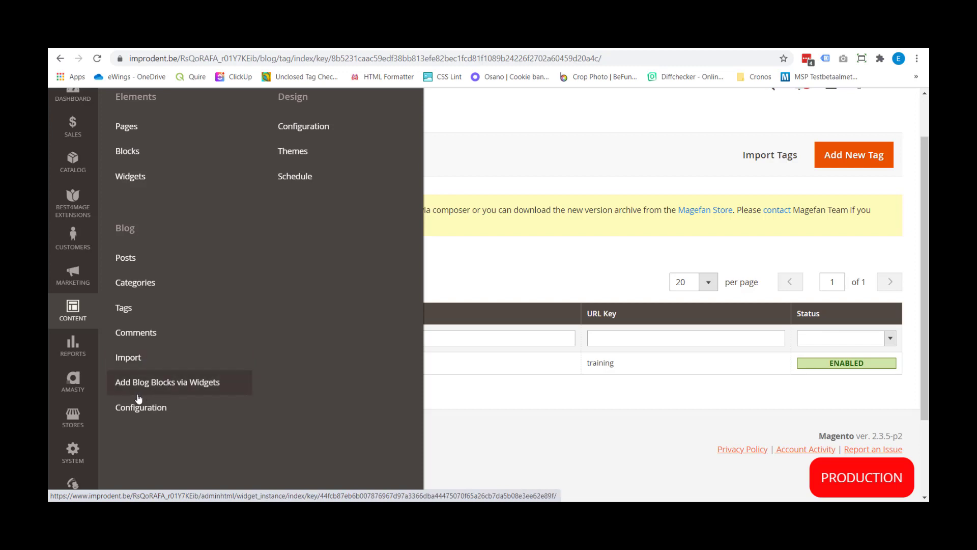
pyautogui.click(194, 384)
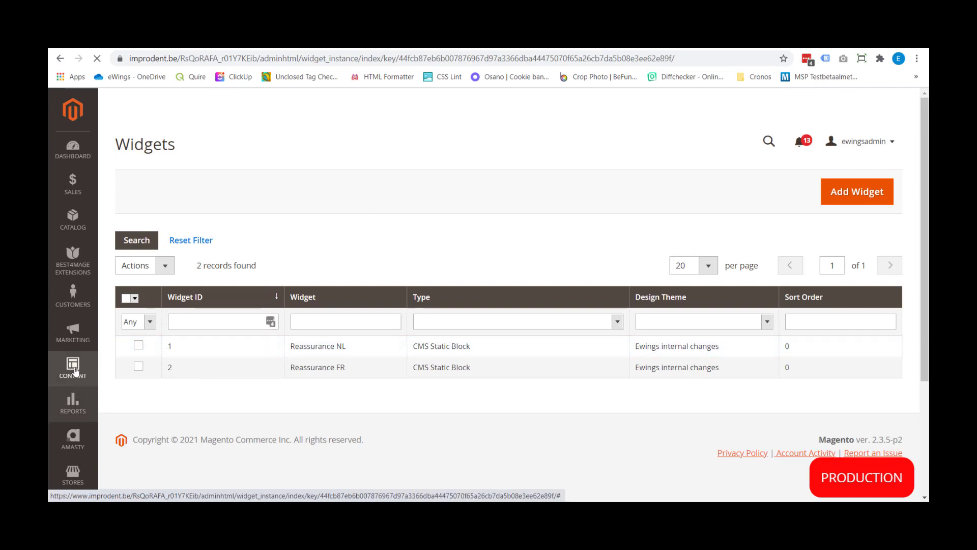
# Open the Magefan blog extension's configuration in Improdent's admin
pyautogui.click(75, 367)
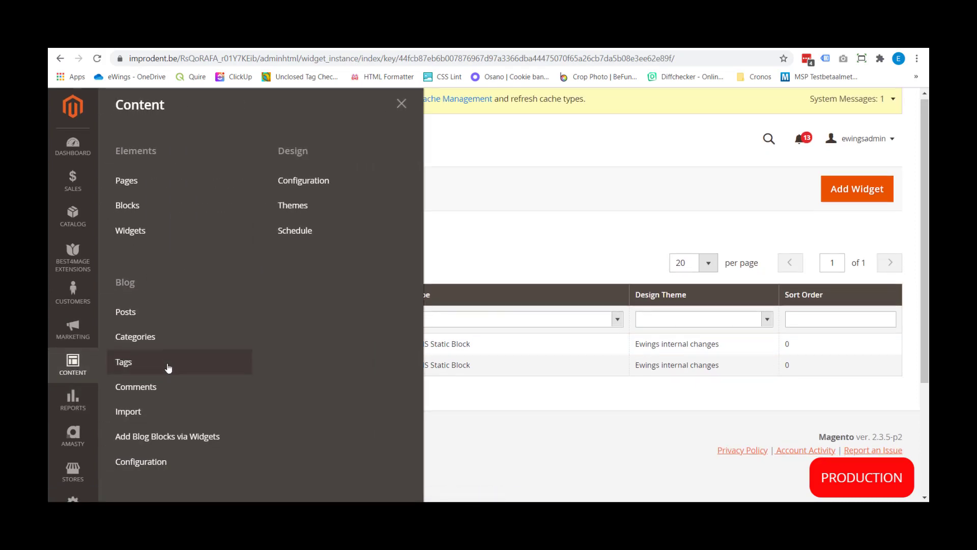
pyautogui.scroll(-2, 168, 365)
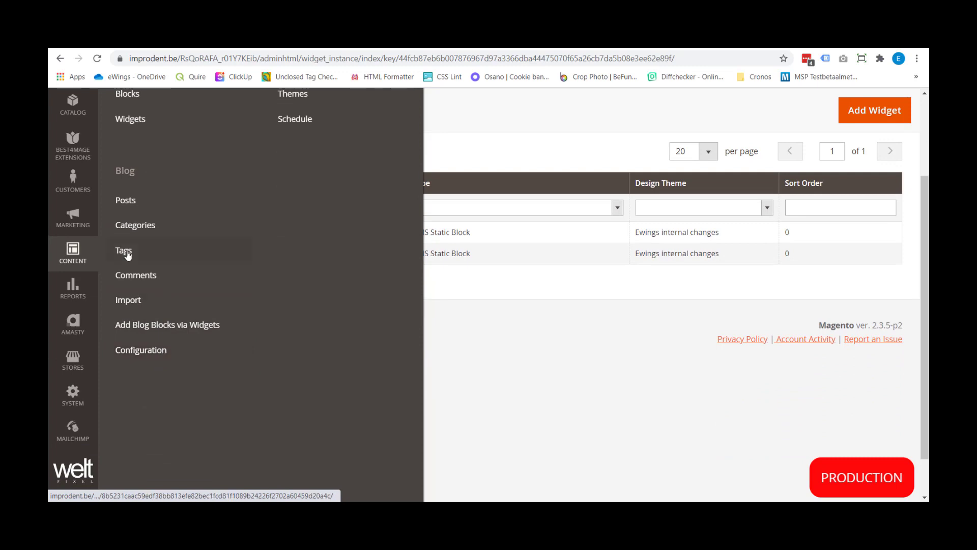
pyautogui.click(132, 351)
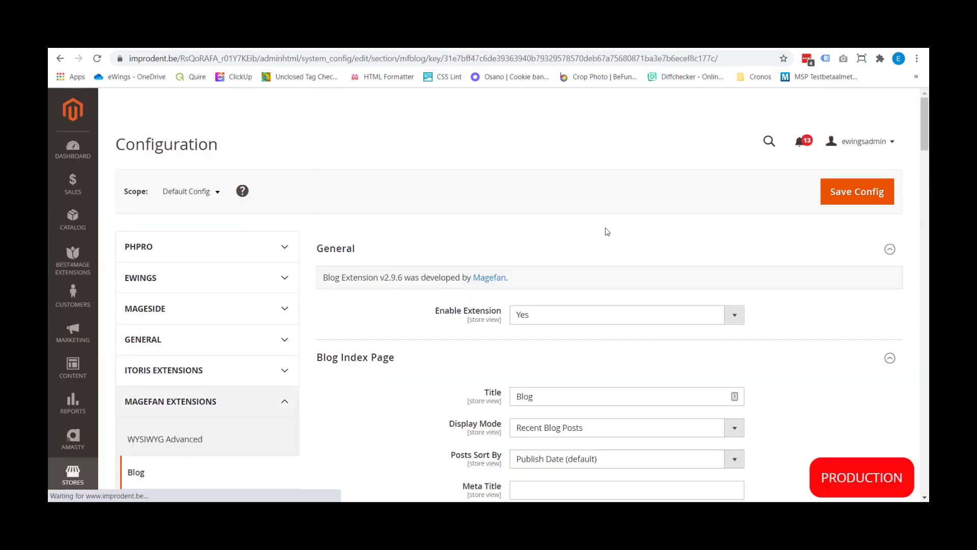
pyautogui.scroll(-3, 607, 232)
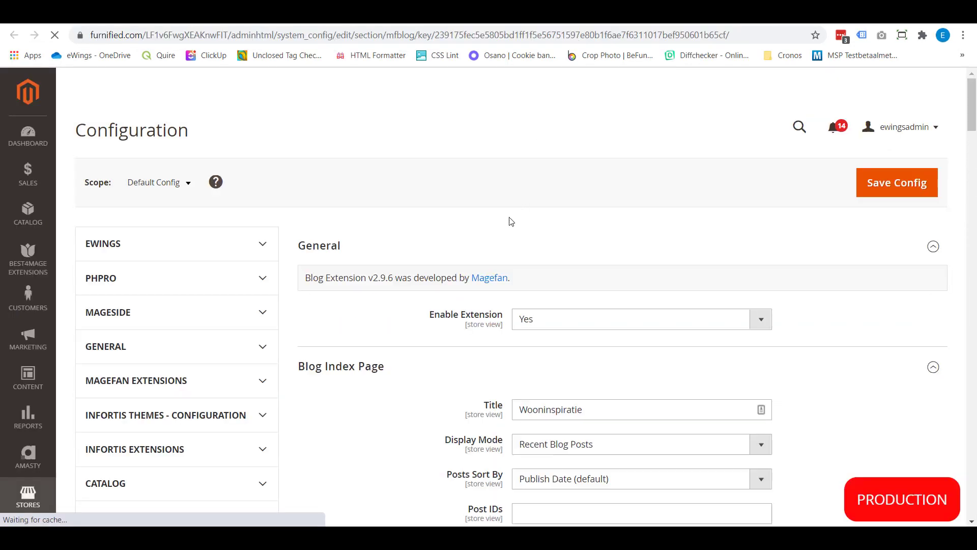
# Review the General and Blog Index Page settings in Furnified's blog configuration, including the available Display Mode options
pyautogui.scroll(-3, 511, 221)
pyautogui.scroll(2, 545, 250)
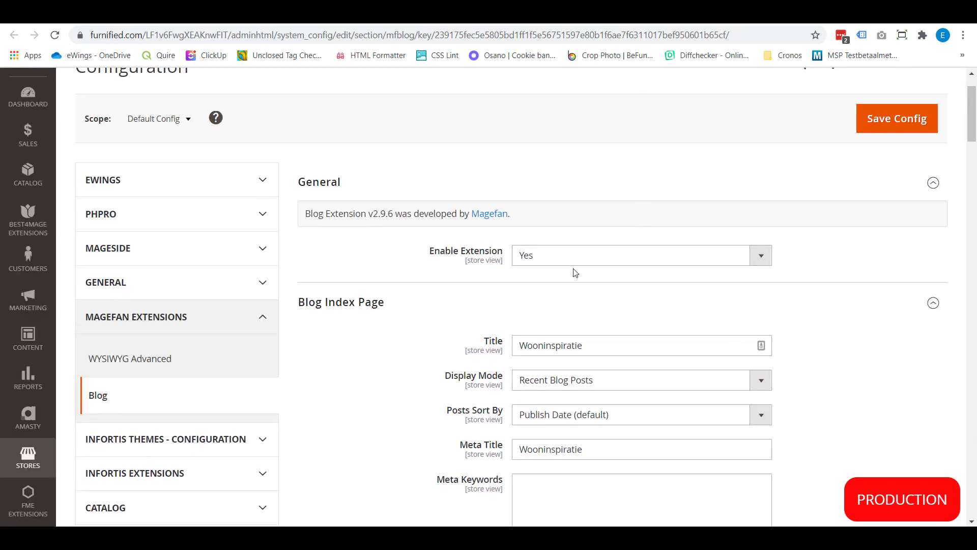
pyautogui.scroll(-2, 575, 273)
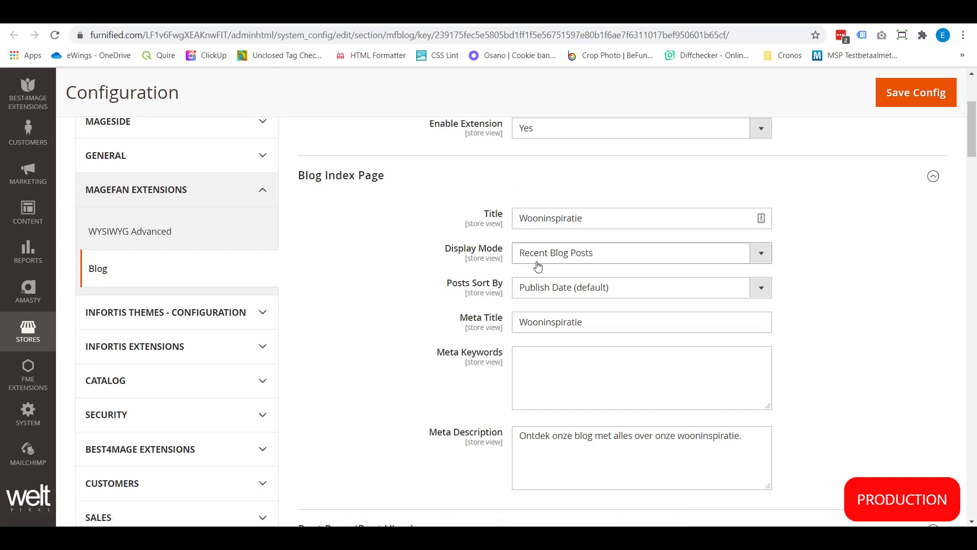
pyautogui.click(747, 253)
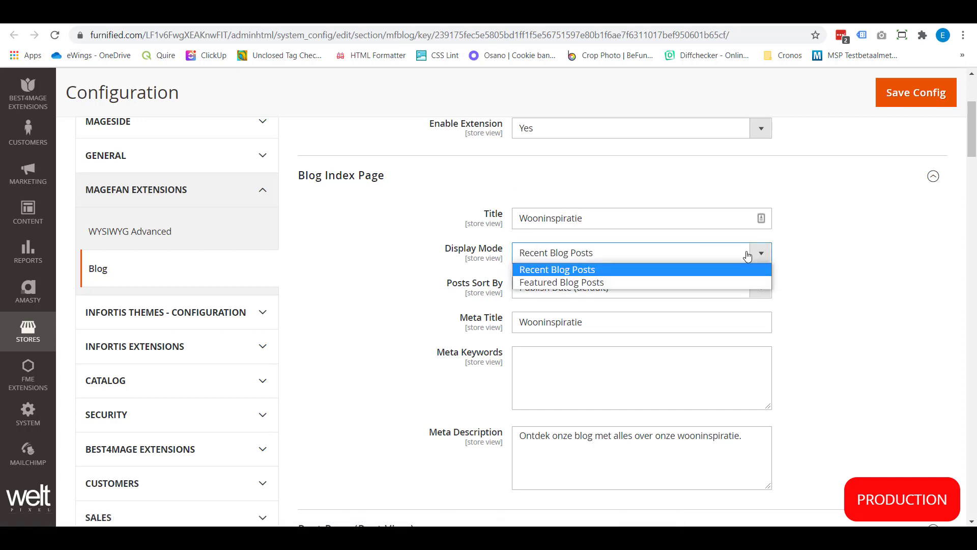
pyautogui.click(751, 253)
pyautogui.scroll(-2, 795, 247)
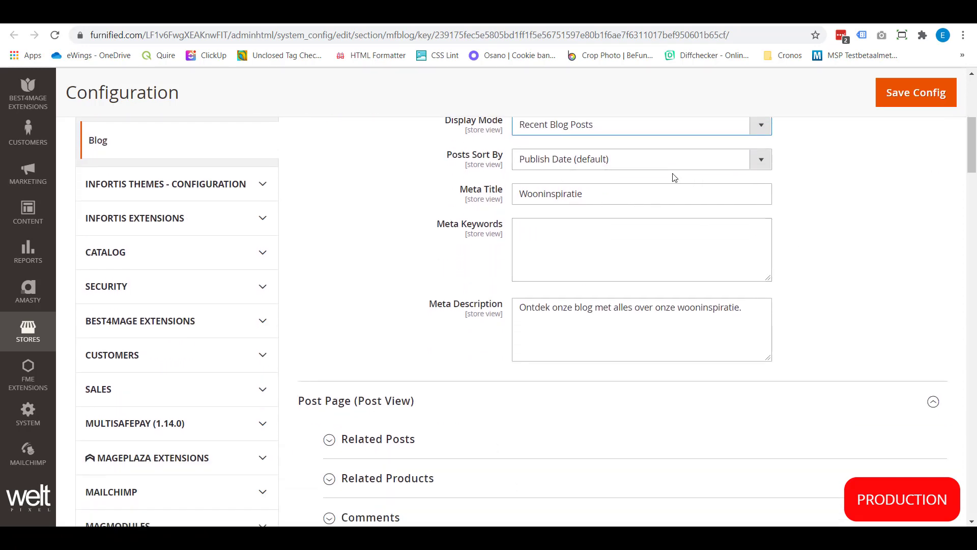
# Review the Post Page (Post View) groups and the Post List settings in Furnified's blog configuration
pyautogui.scroll(-5, 672, 181)
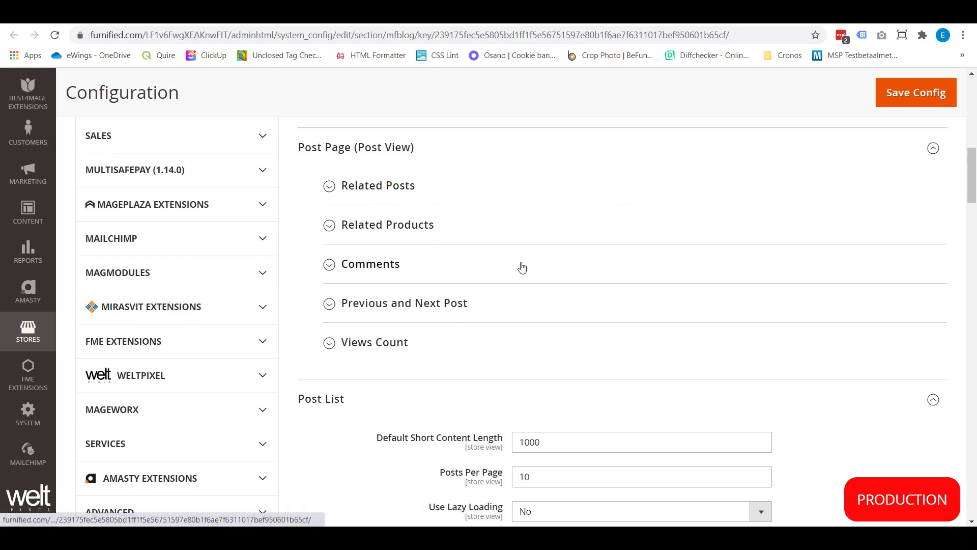
pyautogui.scroll(-1, 522, 268)
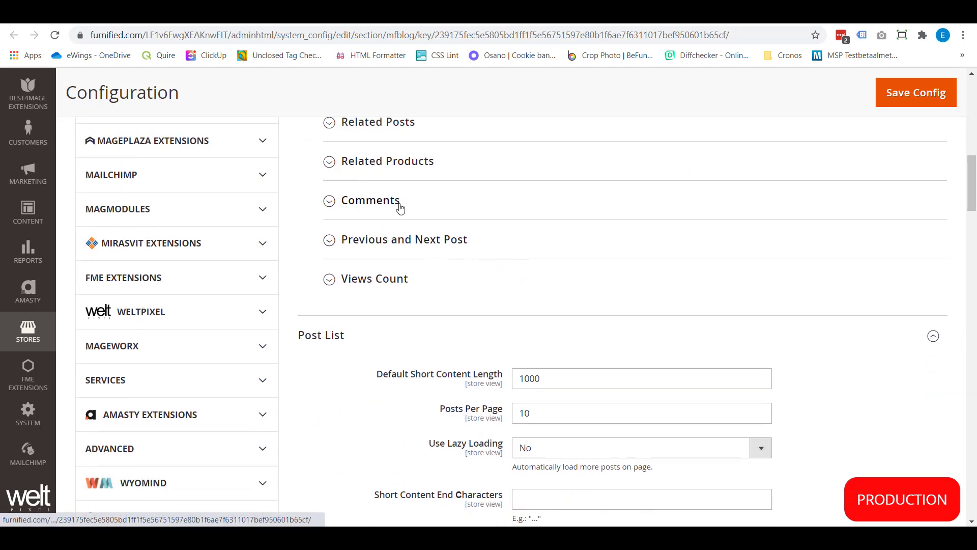
pyautogui.scroll(-1, 409, 239)
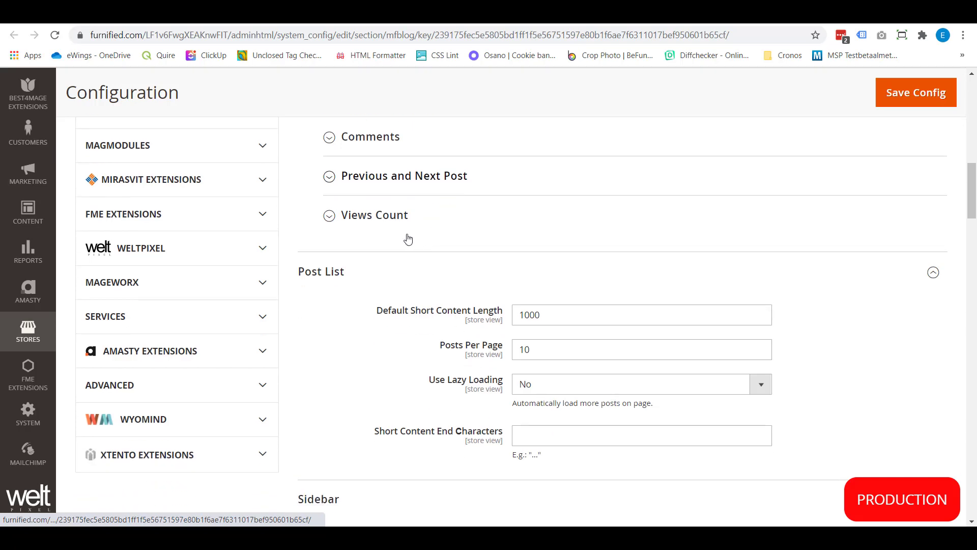
pyautogui.scroll(-4, 473, 236)
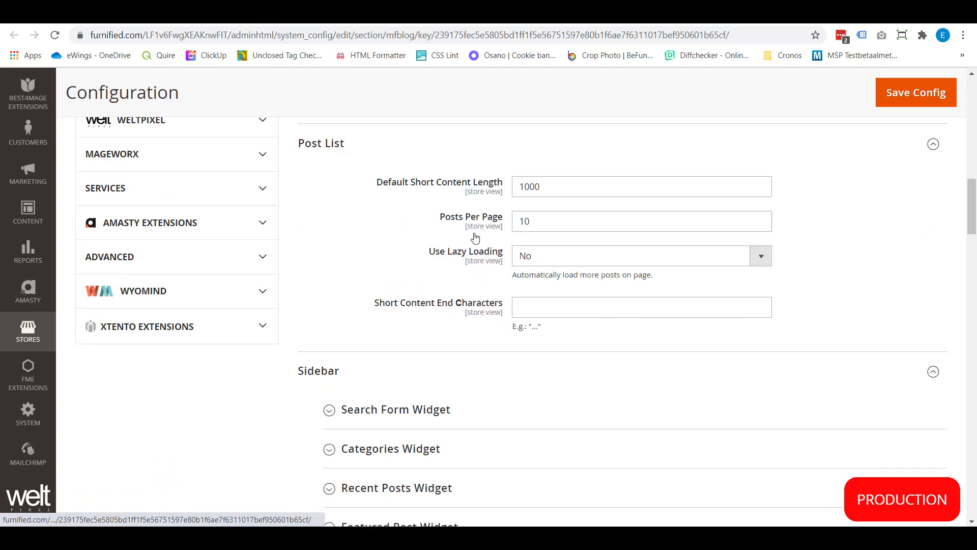
pyautogui.scroll(2, 475, 237)
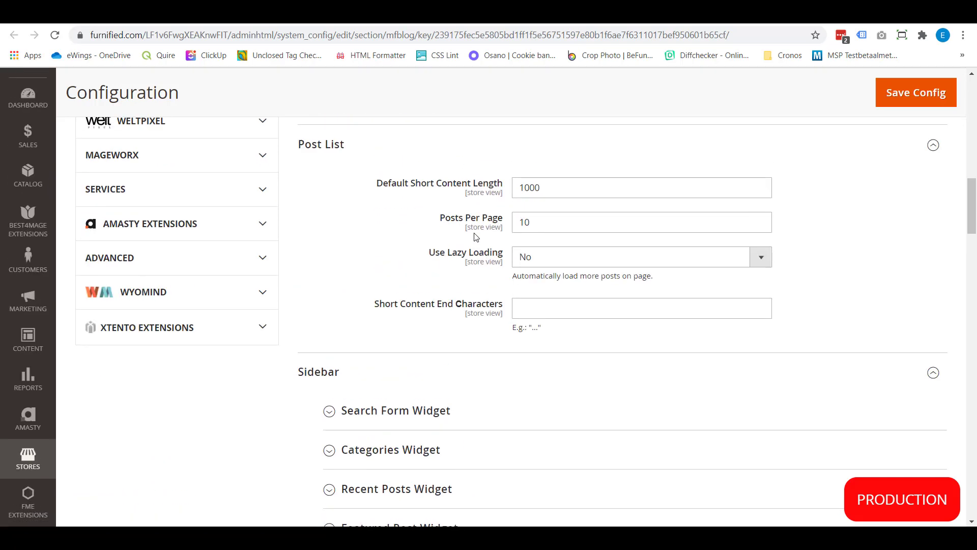
# Look through the Sidebar widget groups in Furnified's blog configuration, from Search Form Widget to Rss Feed
pyautogui.scroll(-5, 475, 237)
pyautogui.scroll(-4, 475, 238)
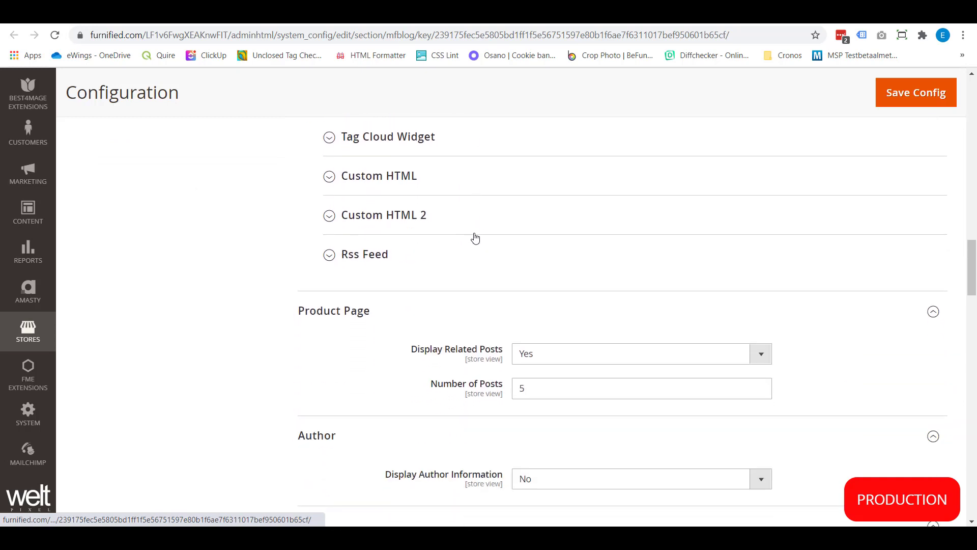
pyautogui.scroll(1, 472, 244)
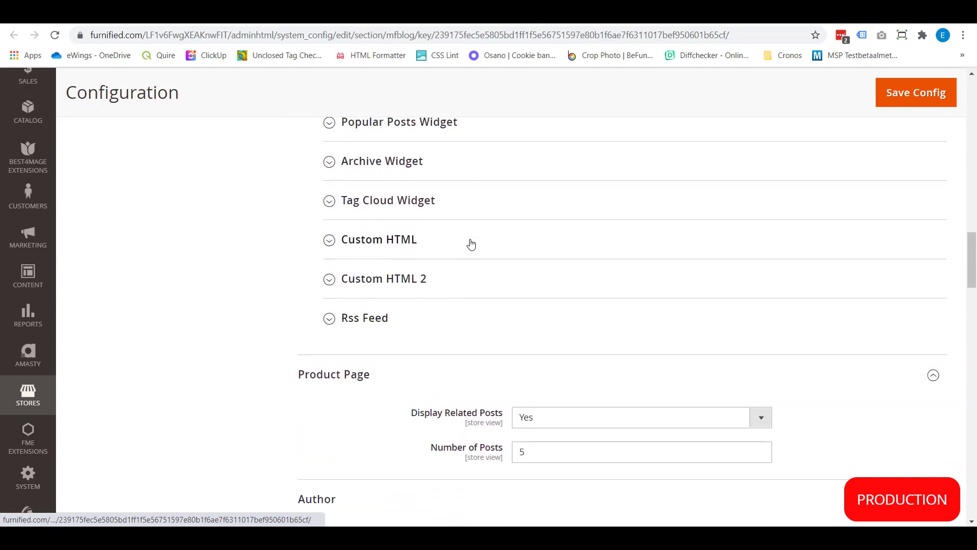
# Review Furnified's blog settings for Product Page, Author, Tag and Search, continuing through Permalink Settings and beyond
pyautogui.scroll(-4, 471, 244)
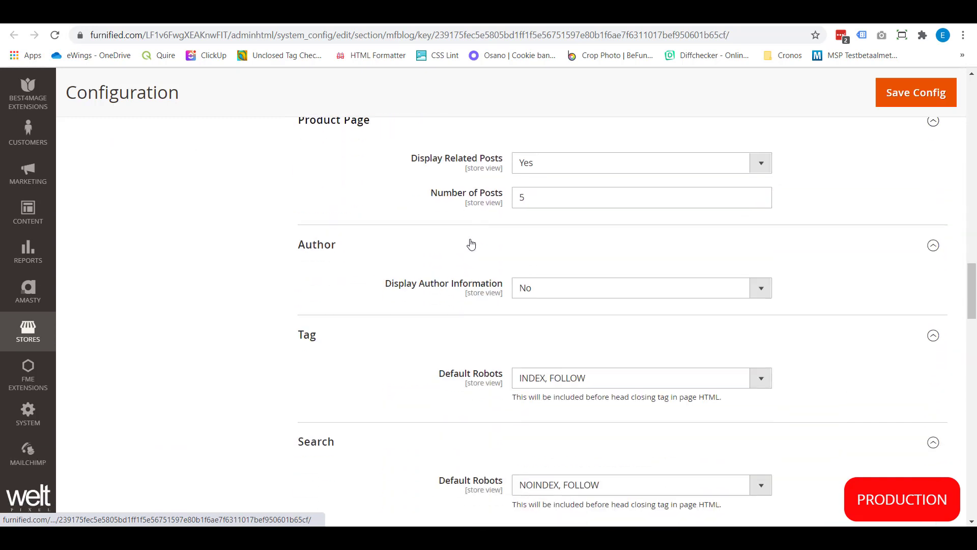
pyautogui.scroll(1, 471, 244)
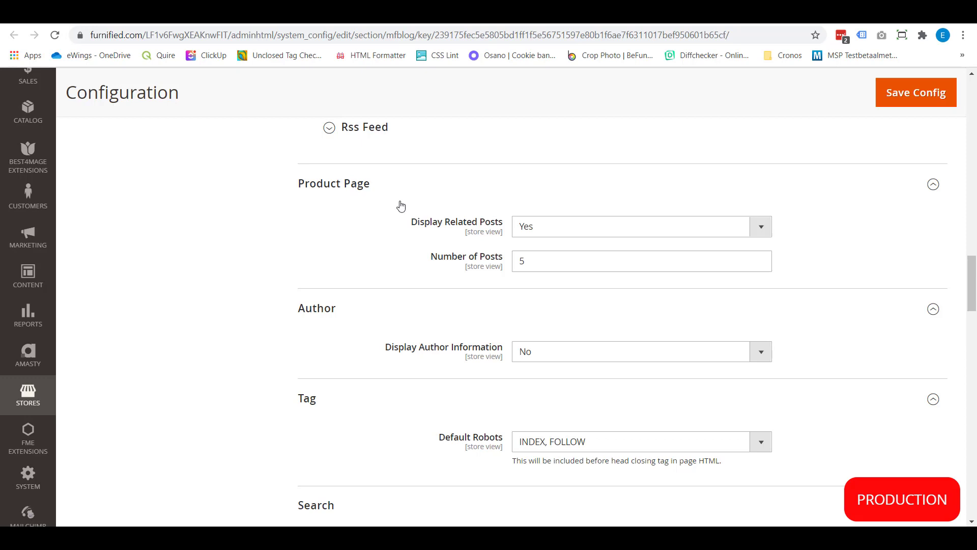
pyautogui.scroll(-1, 407, 205)
pyautogui.scroll(-1, 410, 206)
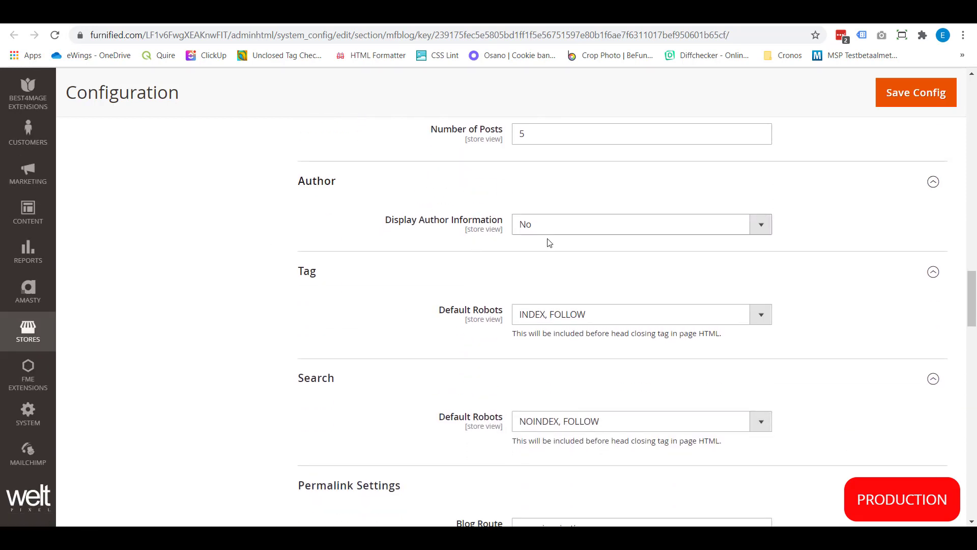
pyautogui.scroll(-20, 358, 369)
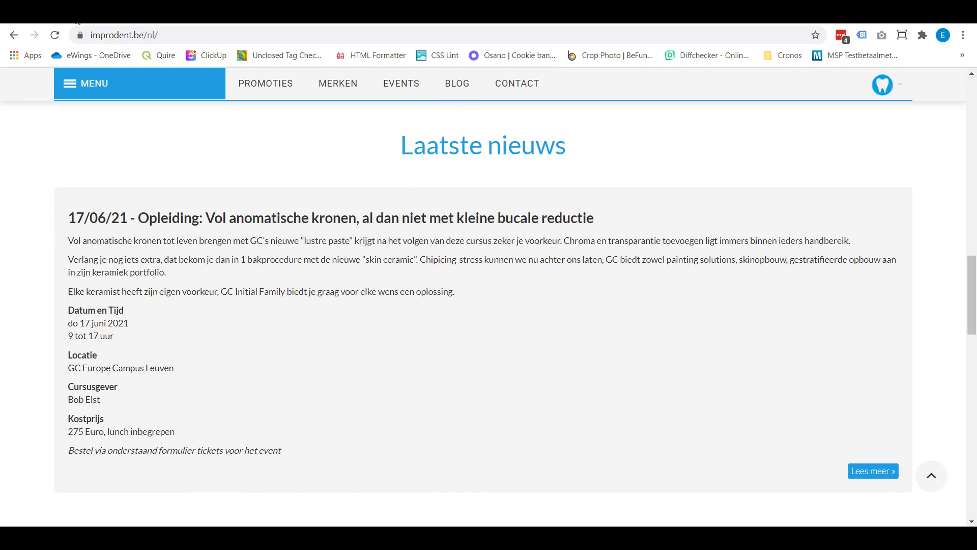
# Go to the Pages list in Improdent's admin and open "Home page - NL" for editing
pyautogui.click(78, 23)
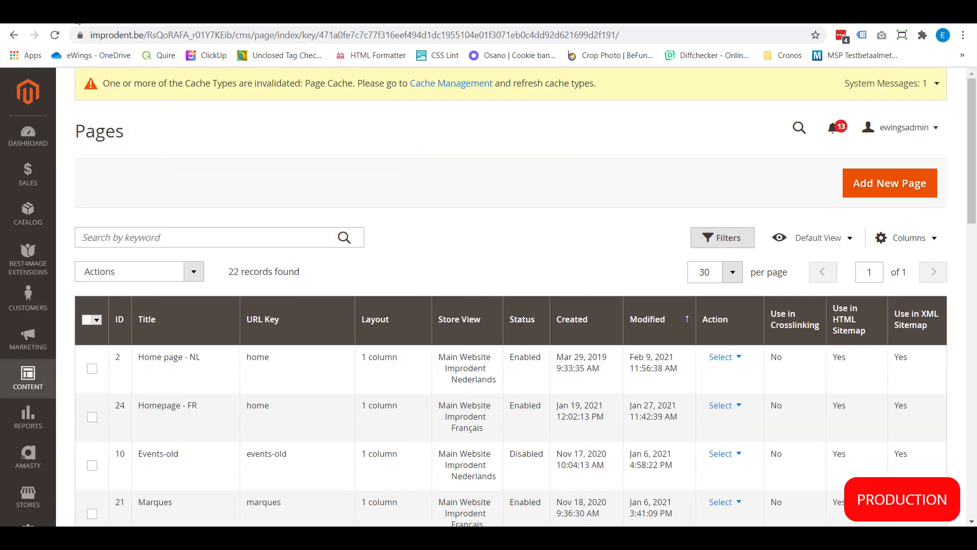
pyautogui.click(728, 360)
pyautogui.click(897, 375)
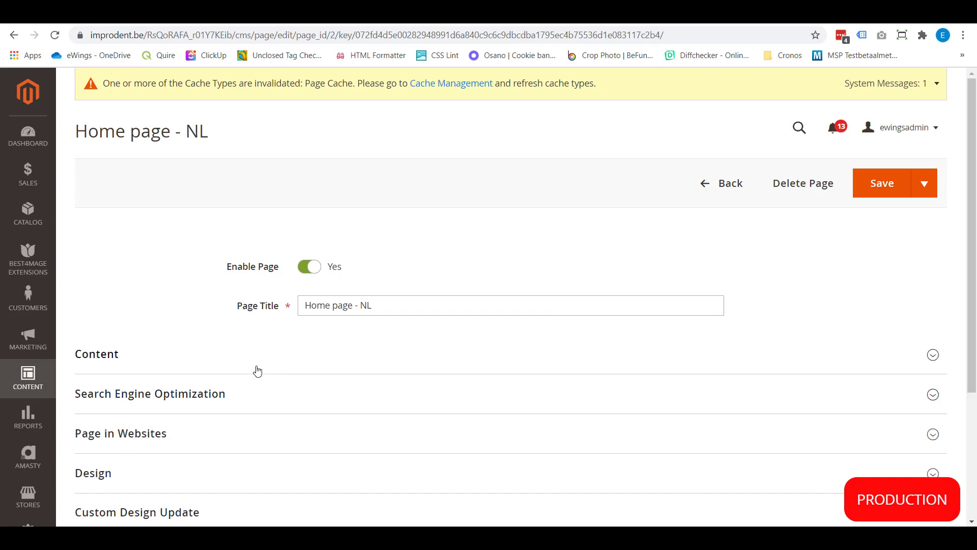
# Examine the content code of "Home page - NL" and check the "Laatste nieuws" section on Improdent's storefront for reference
pyautogui.scroll(-5, 258, 366)
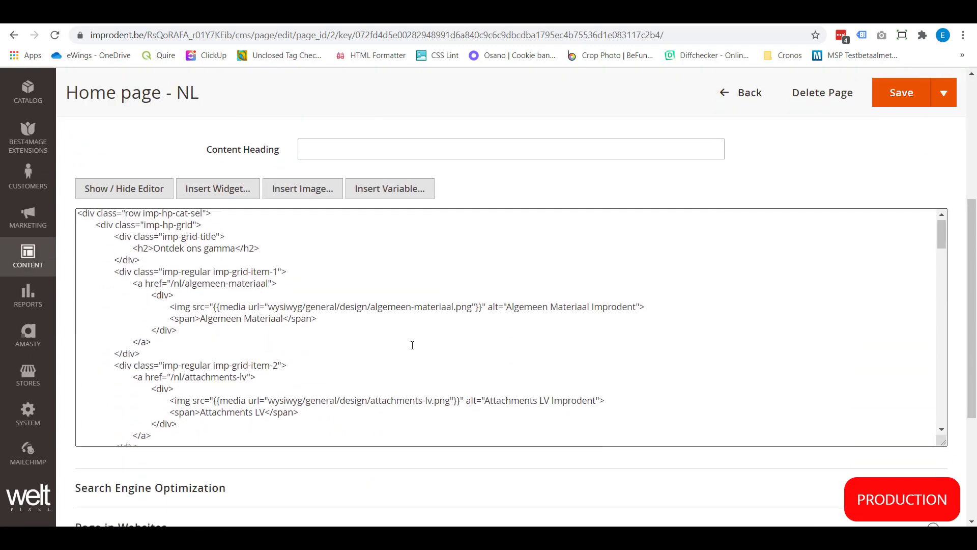
pyautogui.scroll(-4, 412, 343)
pyautogui.scroll(-5, 412, 345)
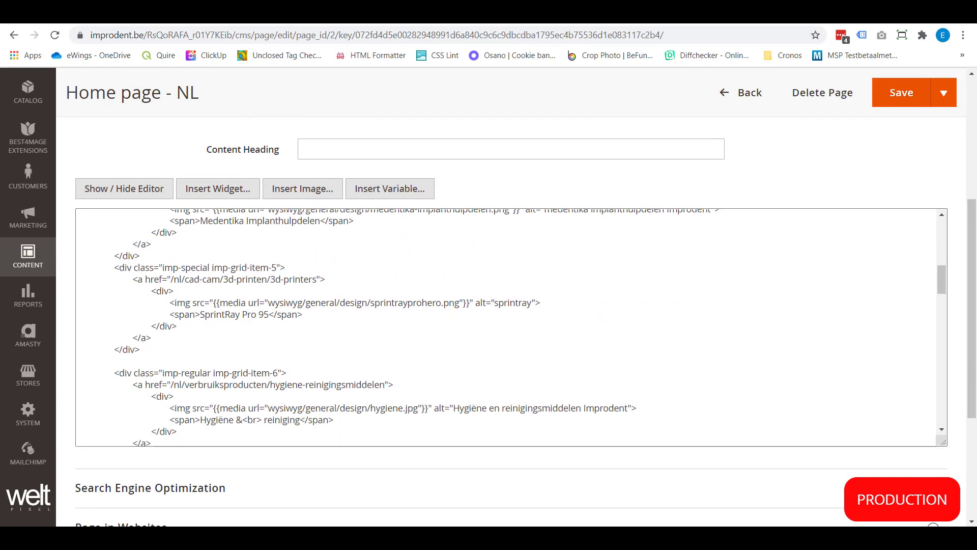
pyautogui.click(198, 12)
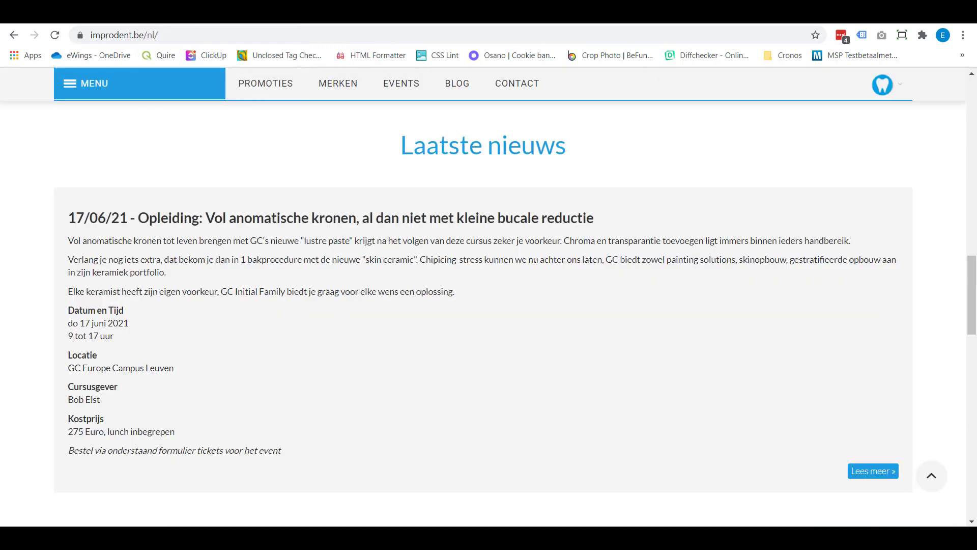
pyautogui.click(76, 13)
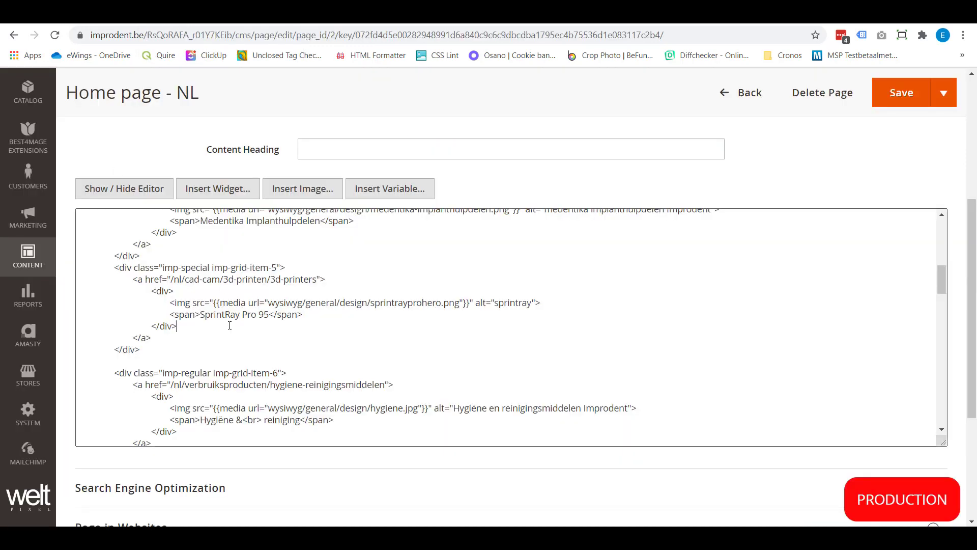
# Find "laatste" in the home page's content code and examine the Magefan recent posts widget under the "Laatste nieuws" heading
pyautogui.hotkey('ctrl', 'f')
pyautogui.write('laatste')
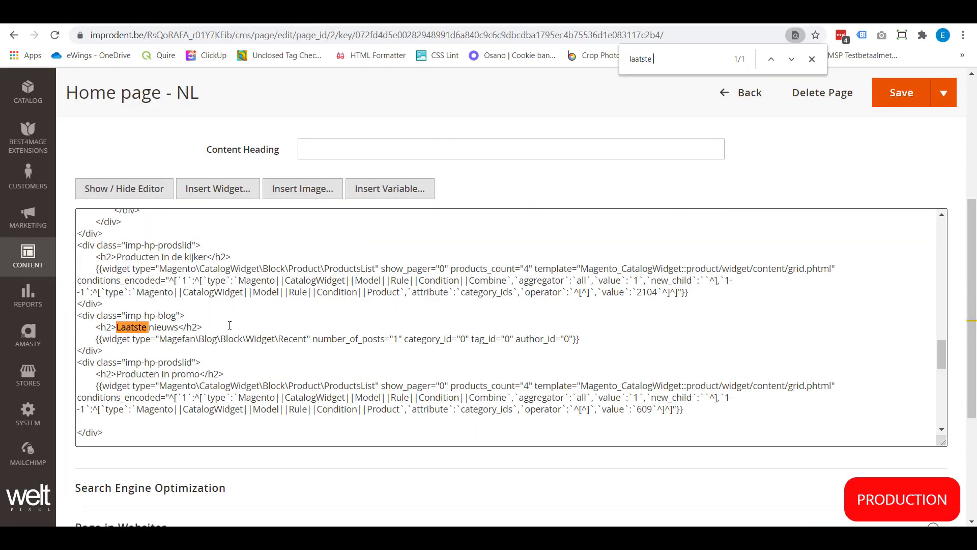
pyautogui.scroll(1, 757, 102)
pyautogui.click(812, 59)
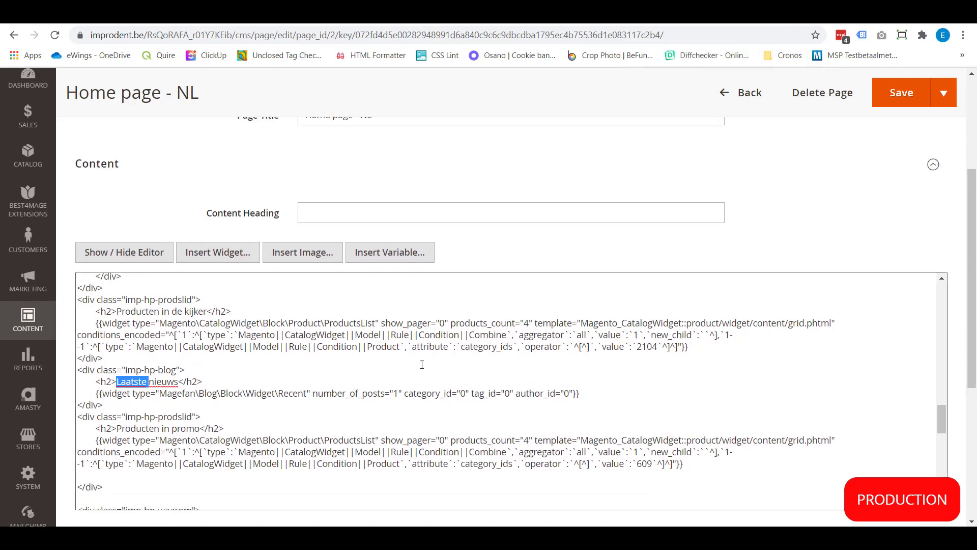
pyautogui.scroll(-2, 422, 365)
pyautogui.scroll(1, 204, 357)
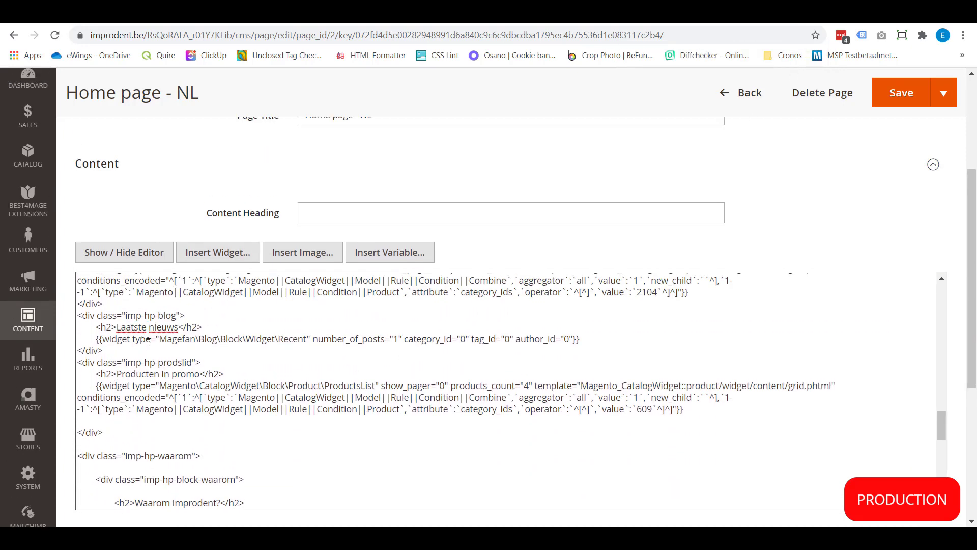
# Add an empty line below the Magefan recent posts widget code under the "Laatste nieuws" heading
pyautogui.doubleClick(298, 340)
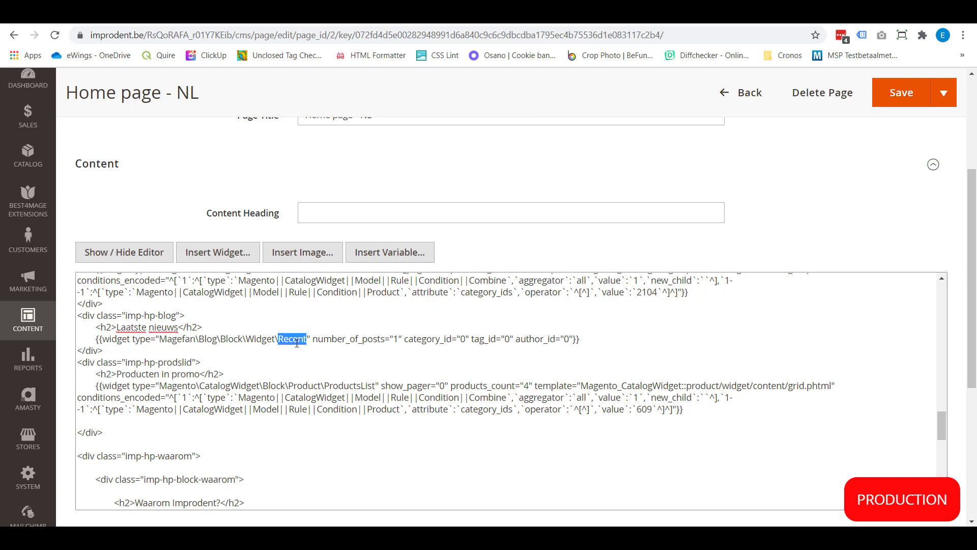
pyautogui.click(592, 337)
pyautogui.press('Return')
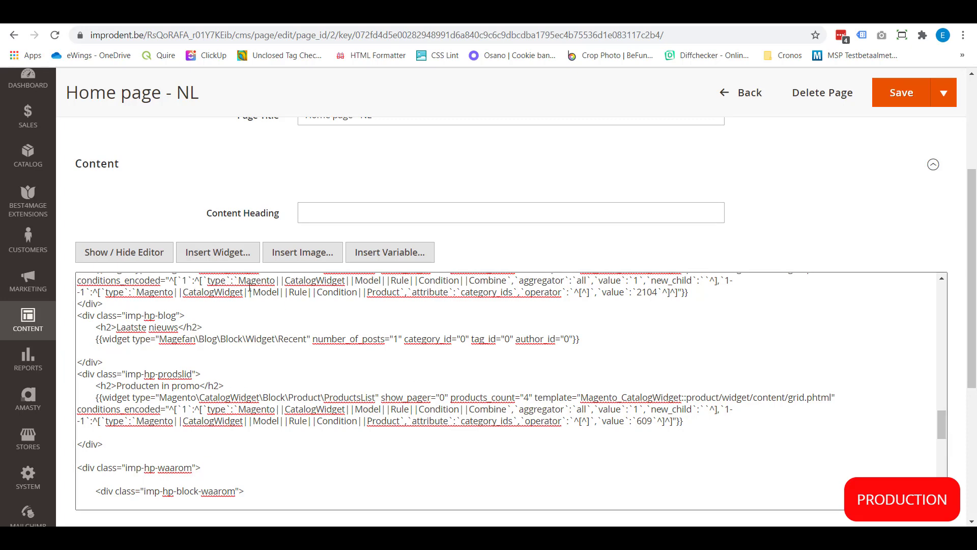
pyautogui.scroll(-5, 249, 288)
pyautogui.scroll(3, 239, 296)
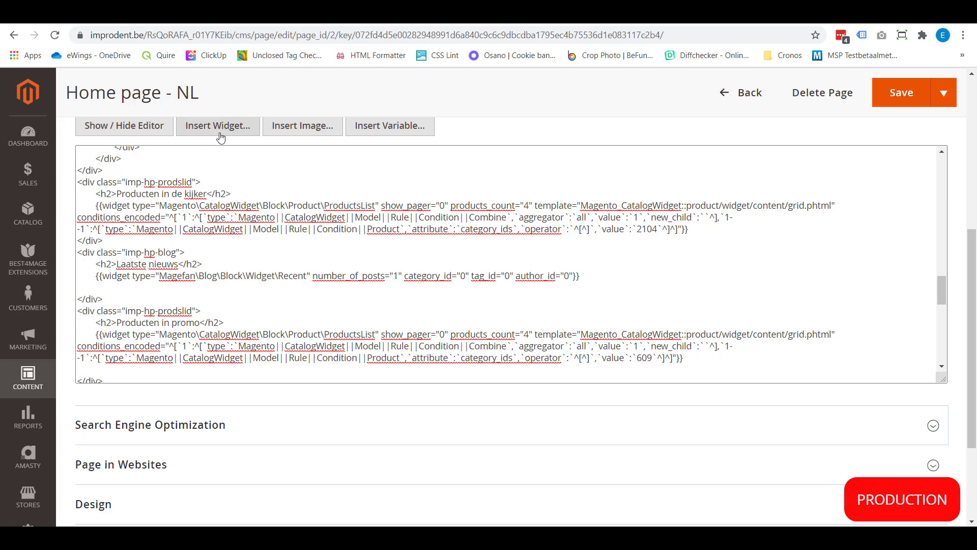
# Start inserting a widget into the page content and set its type to "Magefan Blog Extension - Recent Blog Posts"
pyautogui.click(220, 137)
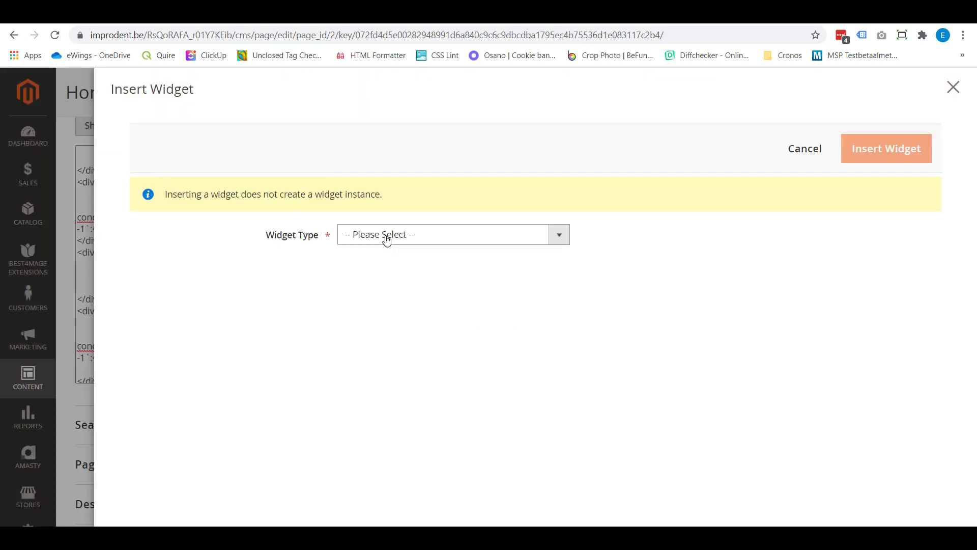
pyautogui.click(387, 241)
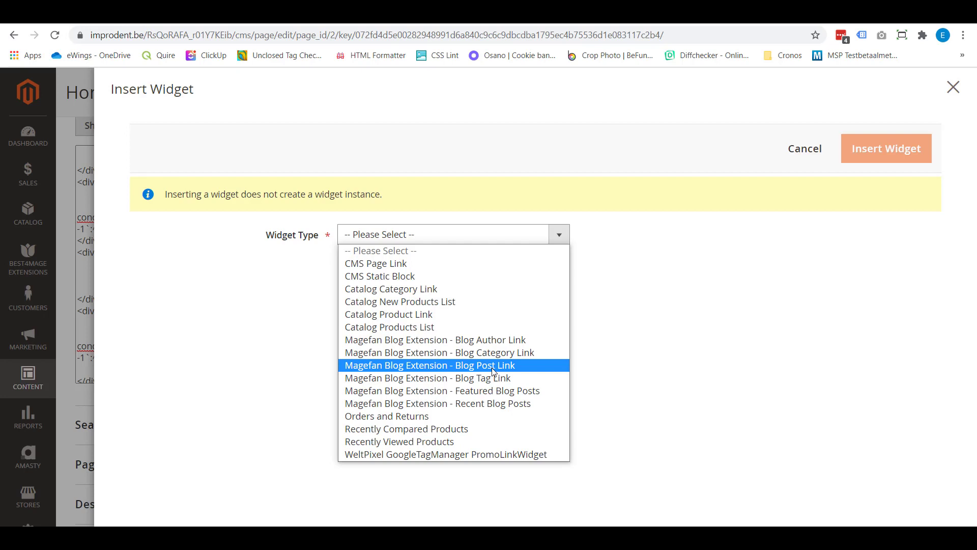
pyautogui.click(510, 406)
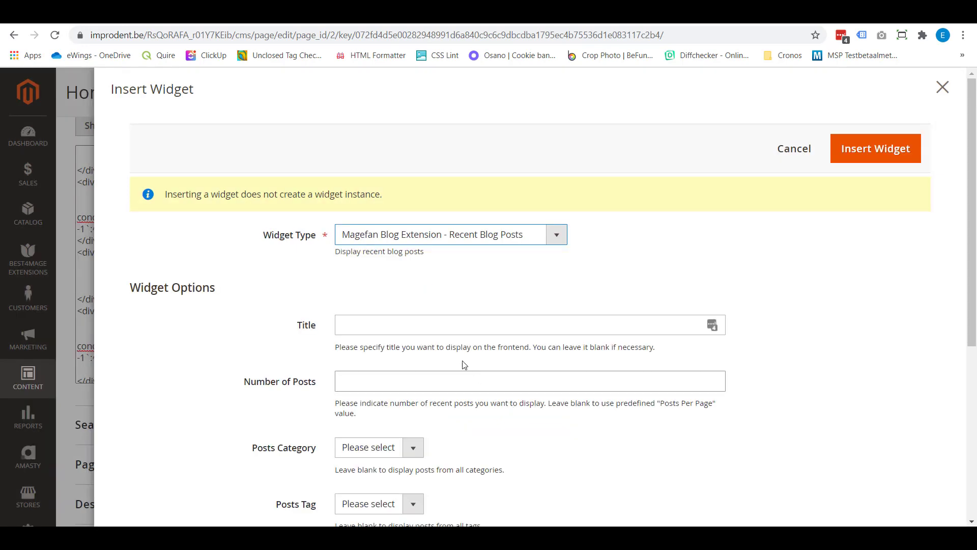
# Review the Recent Blog Posts widget options, from Title and Number of Posts to the publish dates and Custom Template
pyautogui.scroll(-3, 519, 252)
pyautogui.scroll(-1, 517, 260)
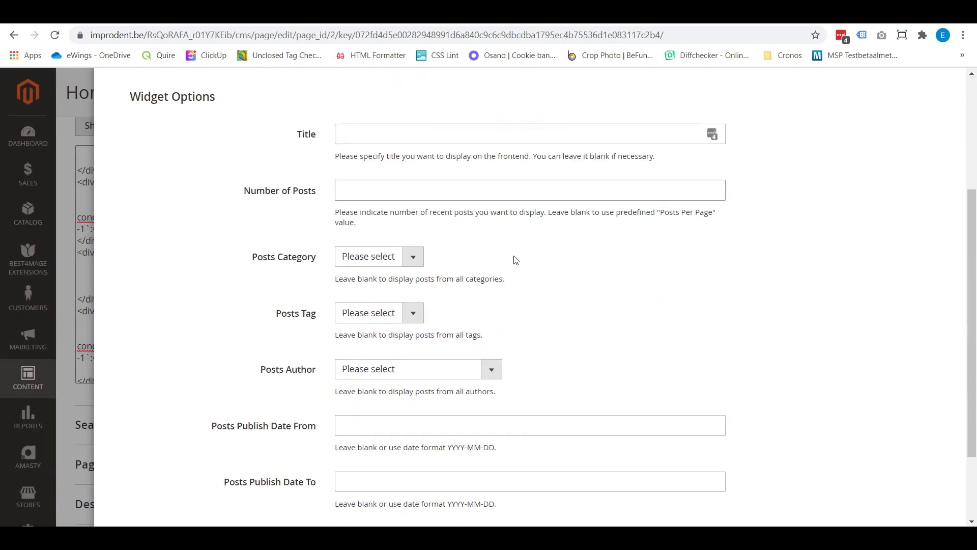
pyautogui.scroll(-2, 515, 260)
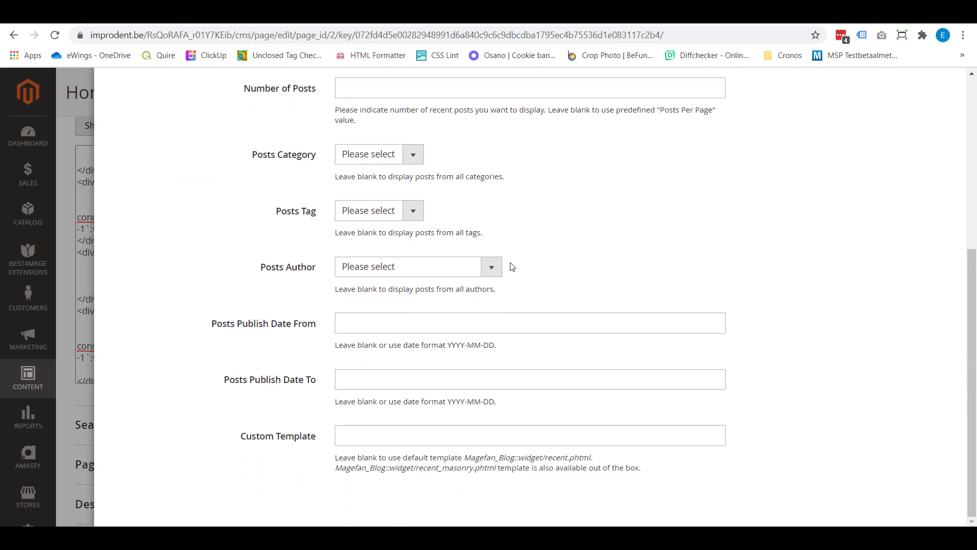
pyautogui.scroll(1, 509, 266)
pyautogui.scroll(3, 510, 272)
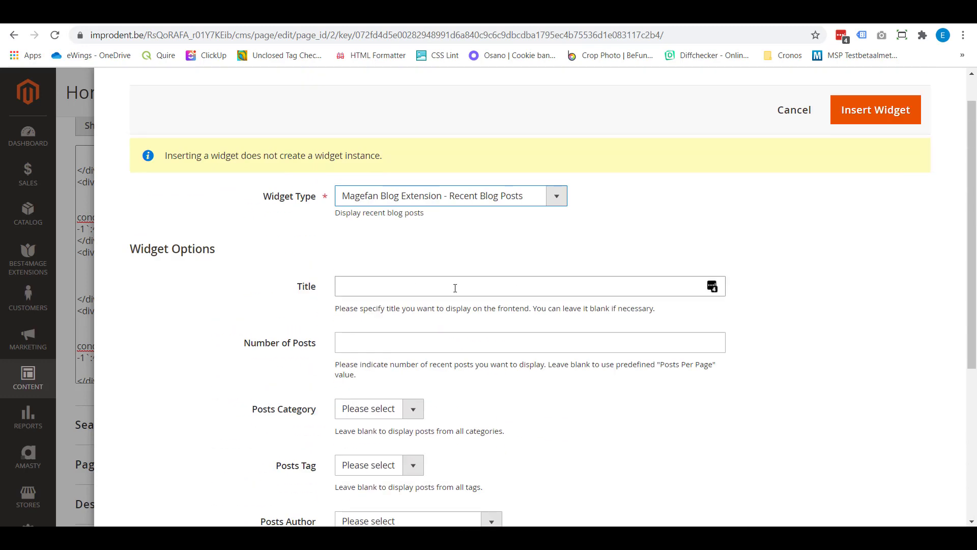
pyautogui.click(391, 341)
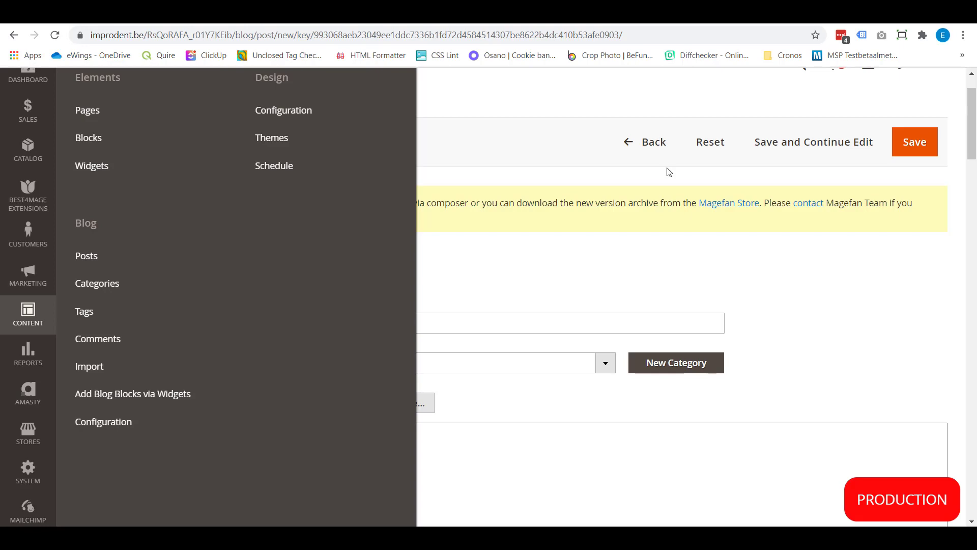
# Check the training event post on Improdent's storefront and return to the blog entries under Content in the admin
pyautogui.hotkey('ctrl', 'Tab')
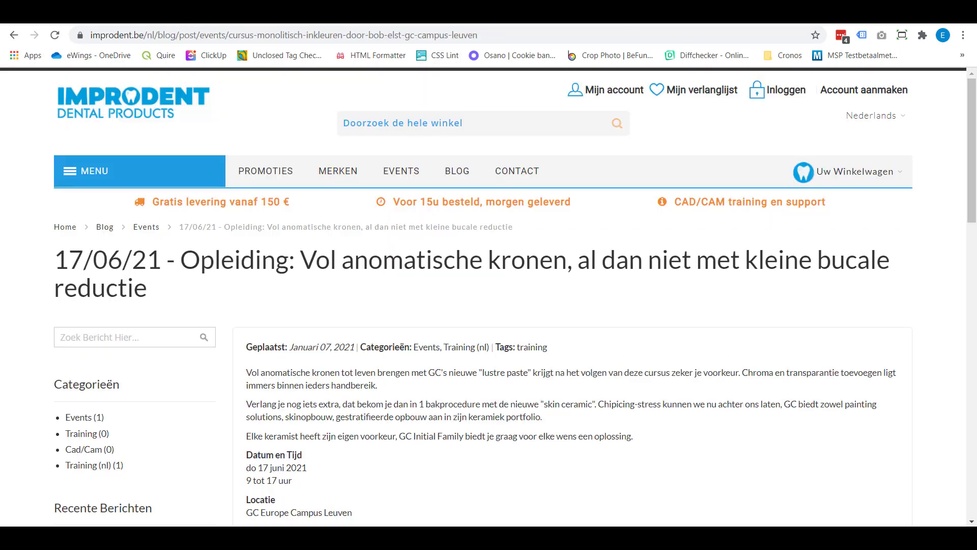
pyautogui.hotkey('ctrl', 'Tab')
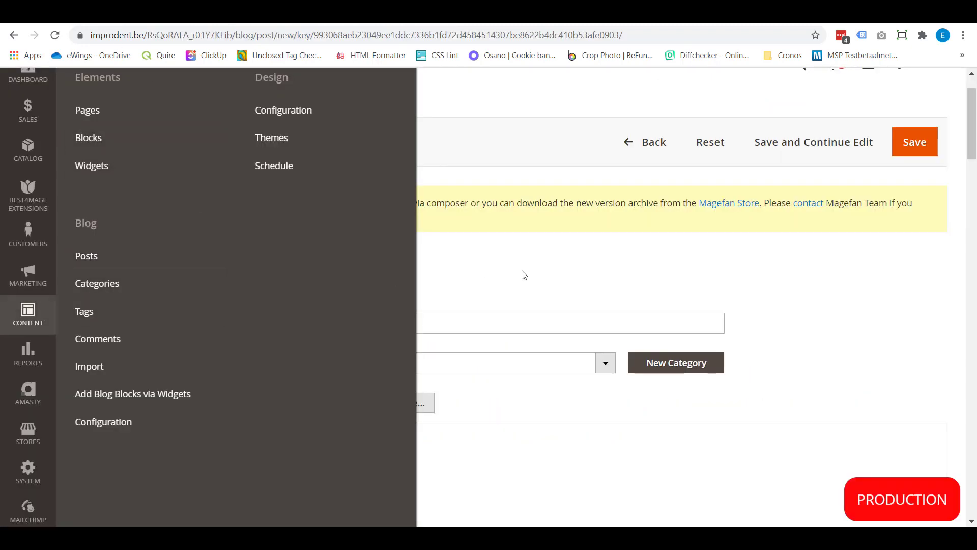
pyautogui.click(596, 288)
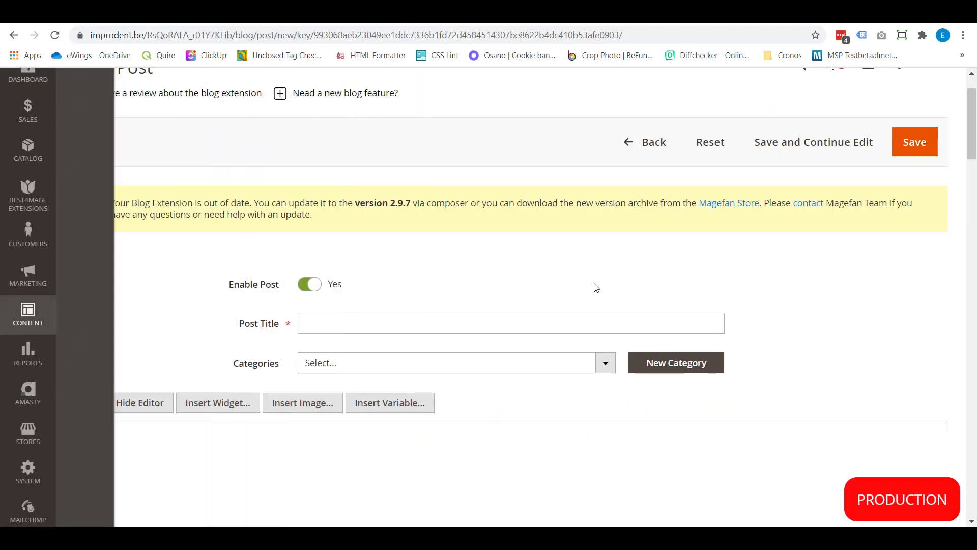
pyautogui.click(48, 322)
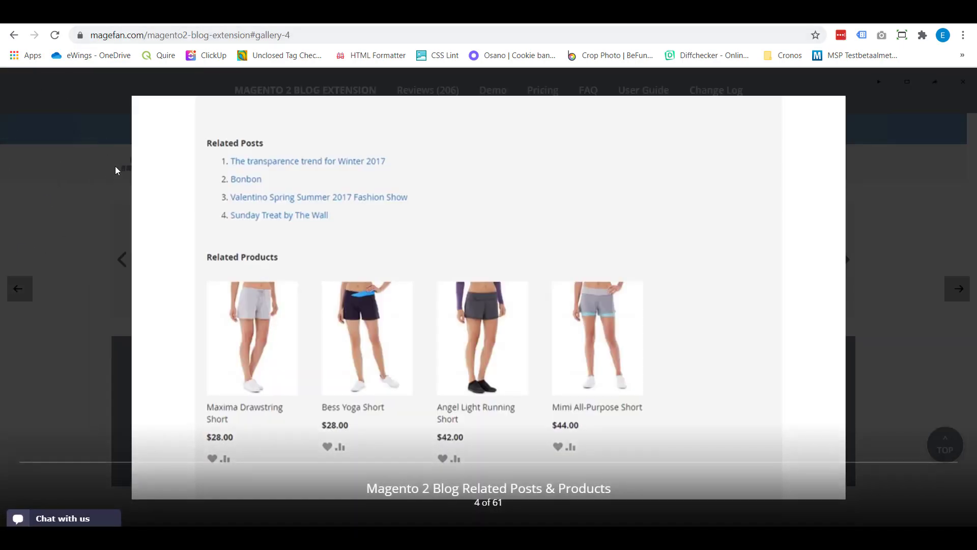
# Close the enlarged gallery image on Magefan's blog extension page and open the User Guide to examine its table of contents
pyautogui.click(115, 166)
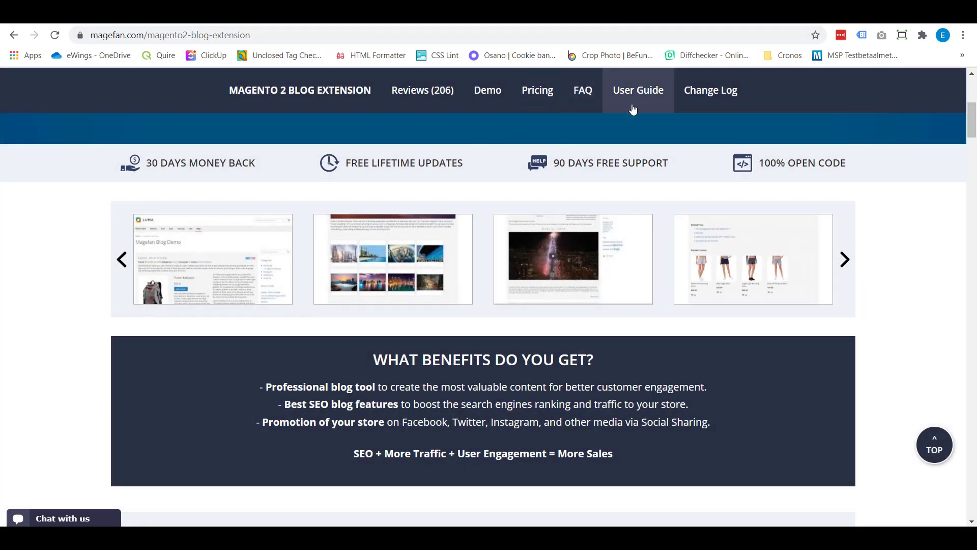
pyautogui.click(643, 94)
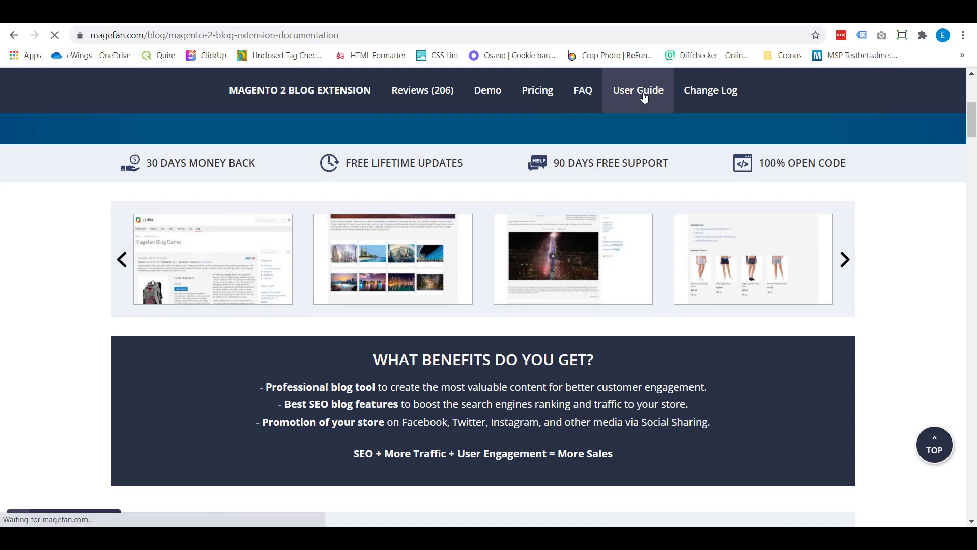
pyautogui.scroll(-3, 454, 288)
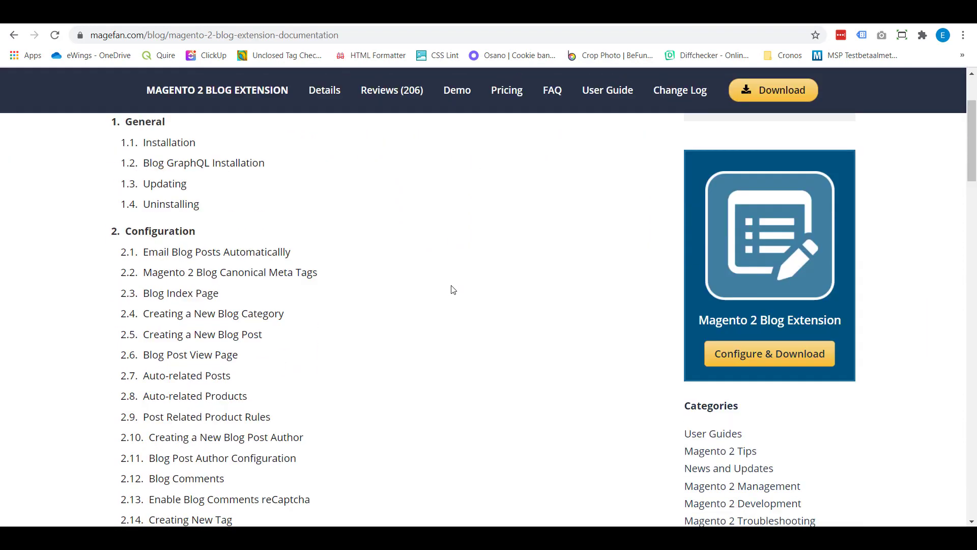